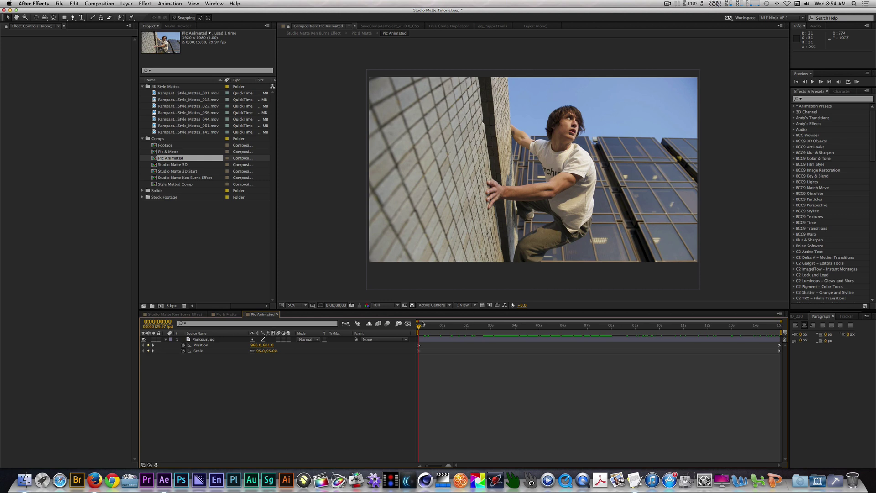
# Scrub through the Pic Animated and Pic & Matte compositions, revealing the Time Remap keyframes of the lowest matte layer.
pyautogui.moveTo(422, 323)
pyautogui.mouseDown()
pyautogui.moveTo(550, 332)
pyautogui.moveTo(734, 326)
pyautogui.moveTo(419, 326)
pyautogui.mouseUp()
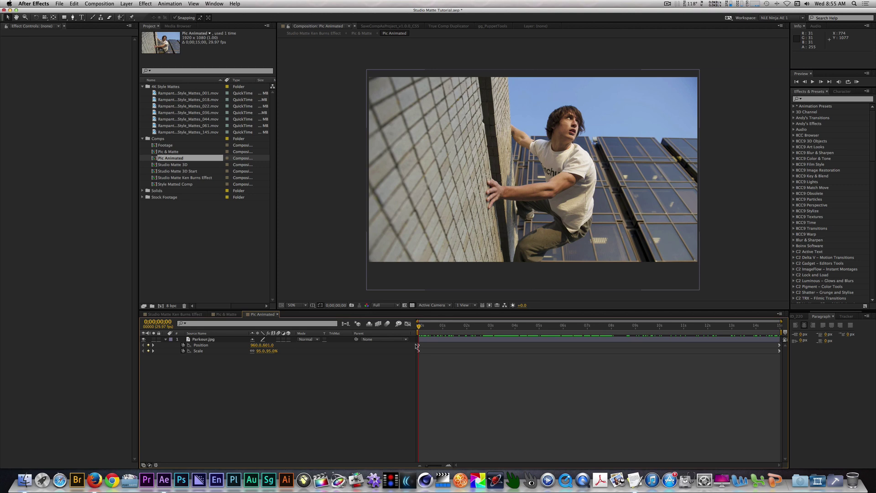
pyautogui.hotkey('shift', ',')
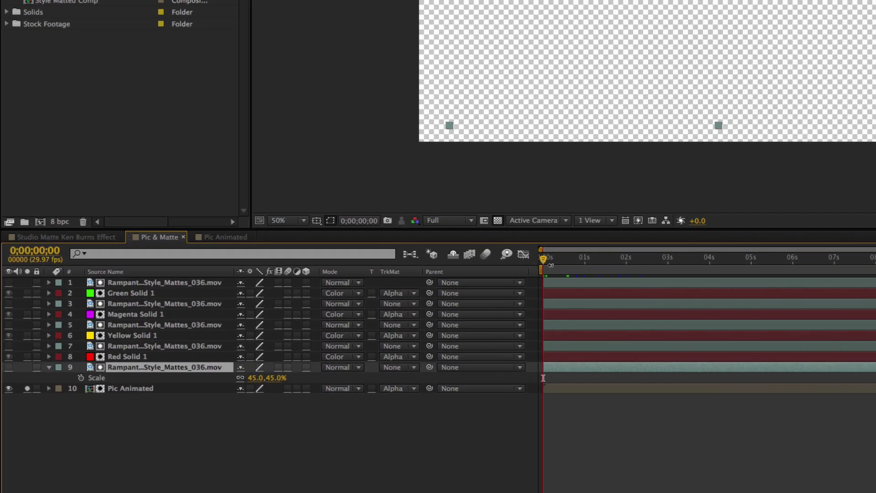
pyautogui.click(671, 259)
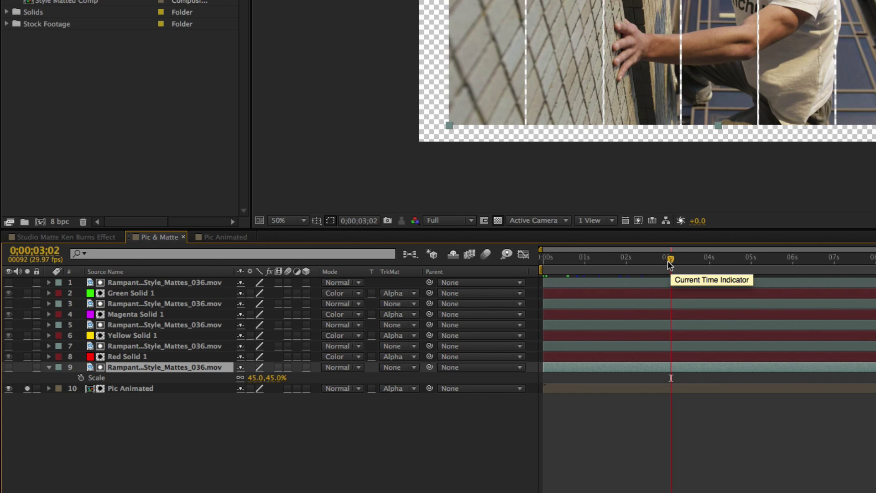
pyautogui.press('super+alt+t')
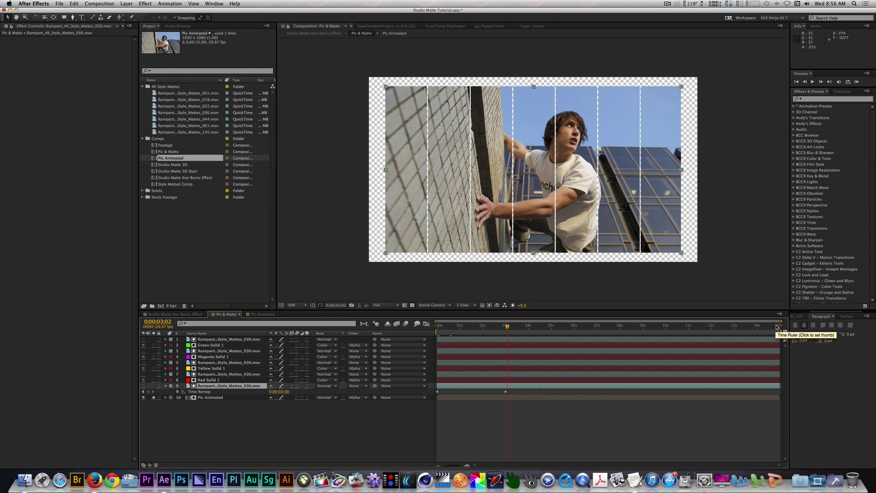
pyautogui.click(776, 327)
pyautogui.moveTo(436, 327); pyautogui.dragTo(528, 326)
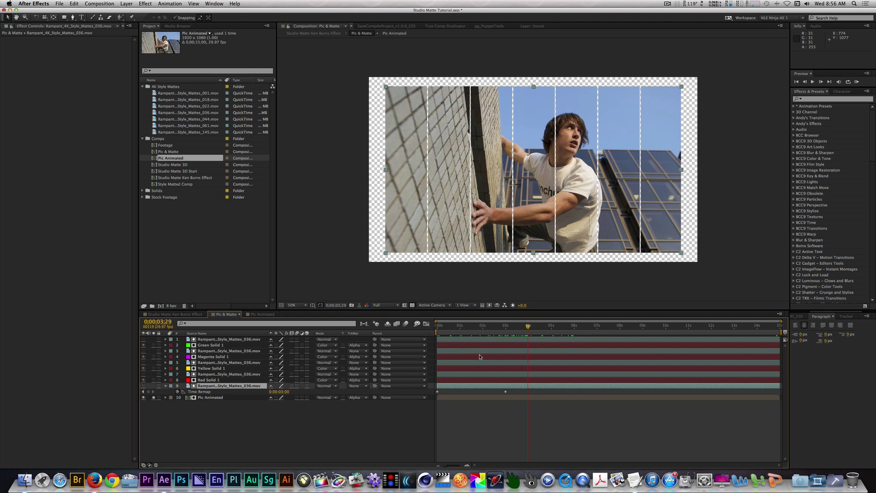
# Check the Pic Animated layer's track matte options, choosing Alpha Matte "Rampant_4K_Style_Mattes_036.mov".
pyautogui.click(357, 397)
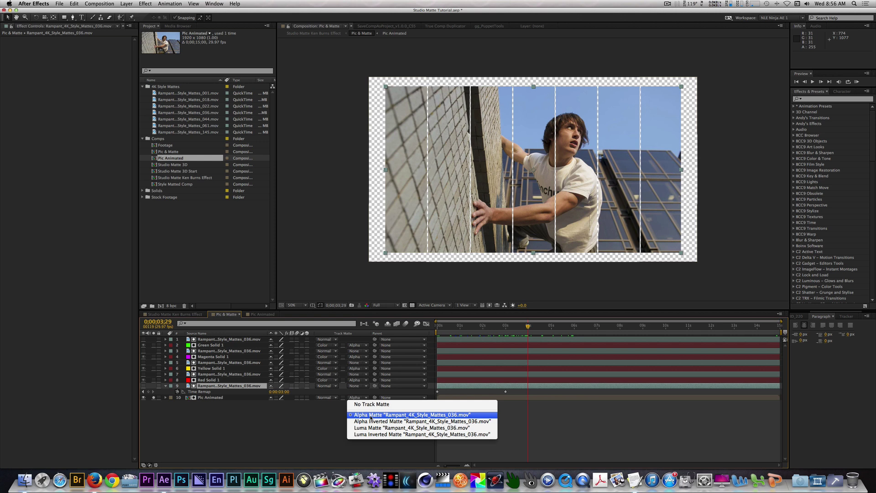
pyautogui.click(371, 415)
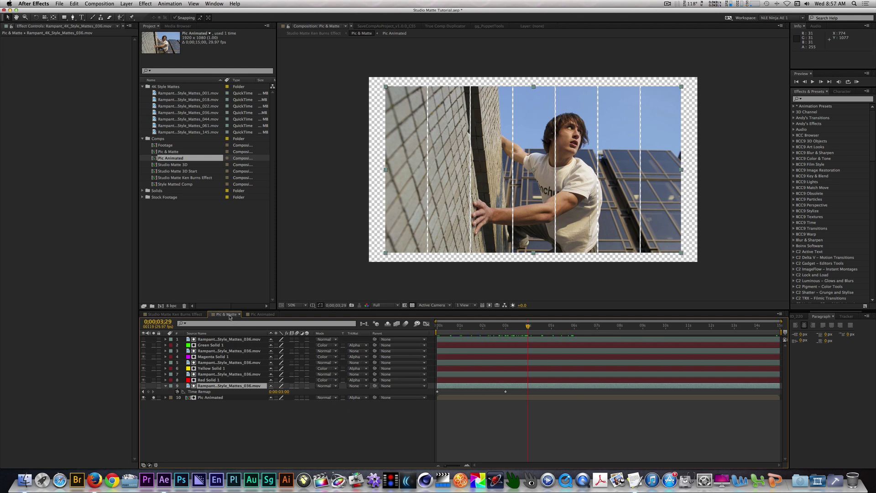
# Solo the red, yellow, magenta and green solids in place of Pic Animated to view their strips, and turn their solos off.
pyautogui.click(153, 397)
pyautogui.click(154, 379)
pyautogui.click(153, 368)
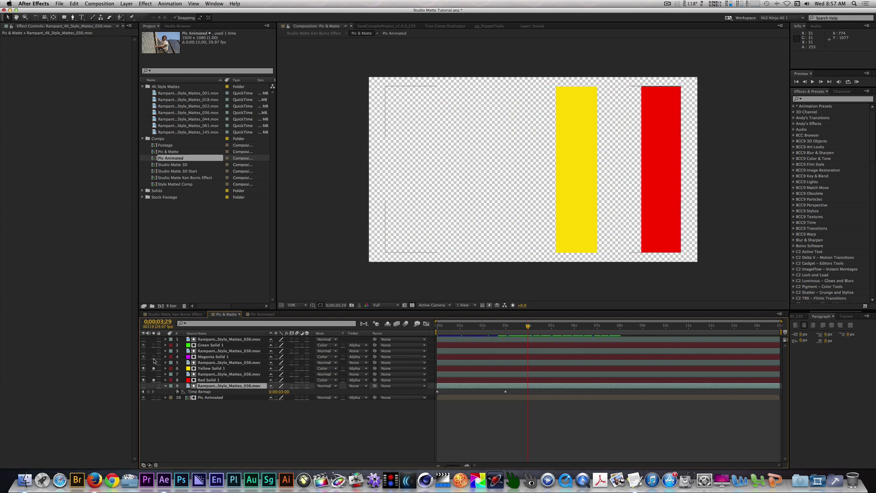
pyautogui.click(153, 357)
pyautogui.click(154, 345)
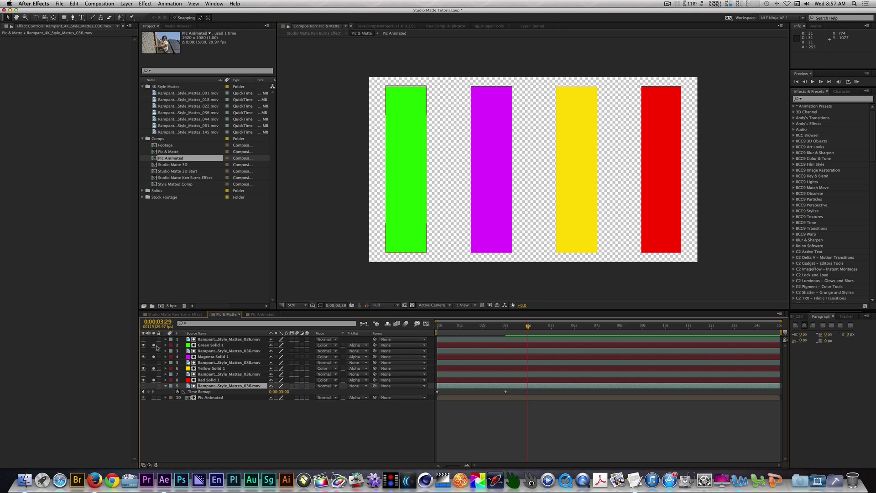
pyautogui.click(157, 346)
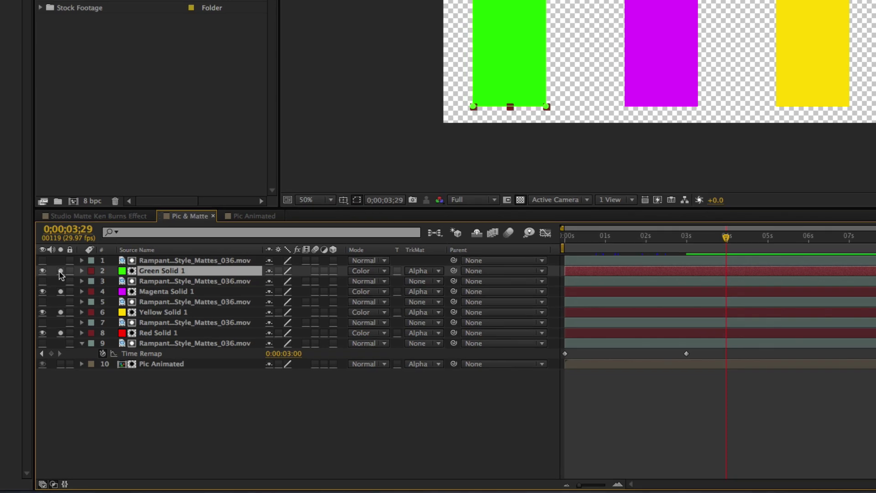
pyautogui.moveTo(153, 345); pyautogui.dragTo(153, 380)
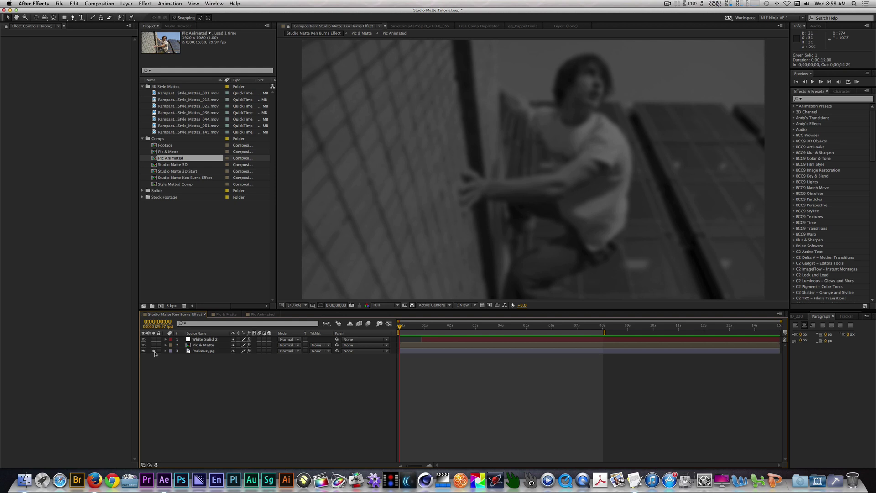
# Unsolo Parkour.jpg in Studio Matte Ken Burns Effect and inspect the effects on that layer, White Solid 2 and Pic & Matte.
pyautogui.click(210, 351)
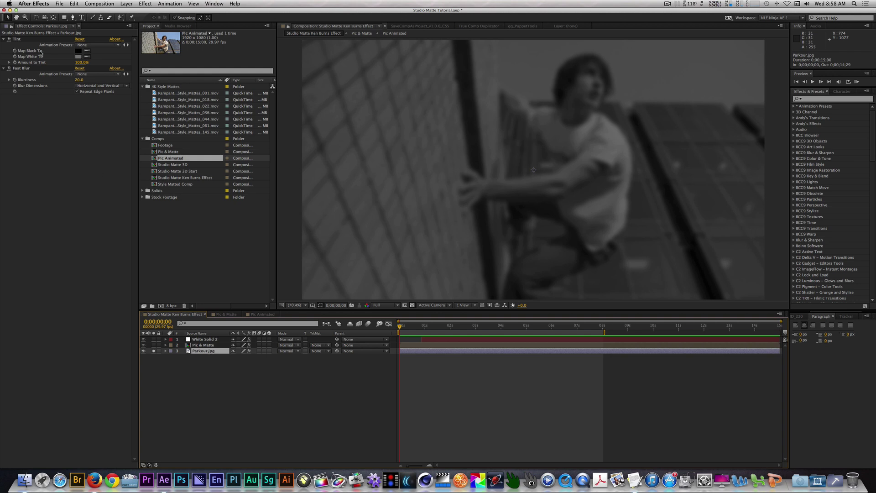
pyautogui.click(153, 351)
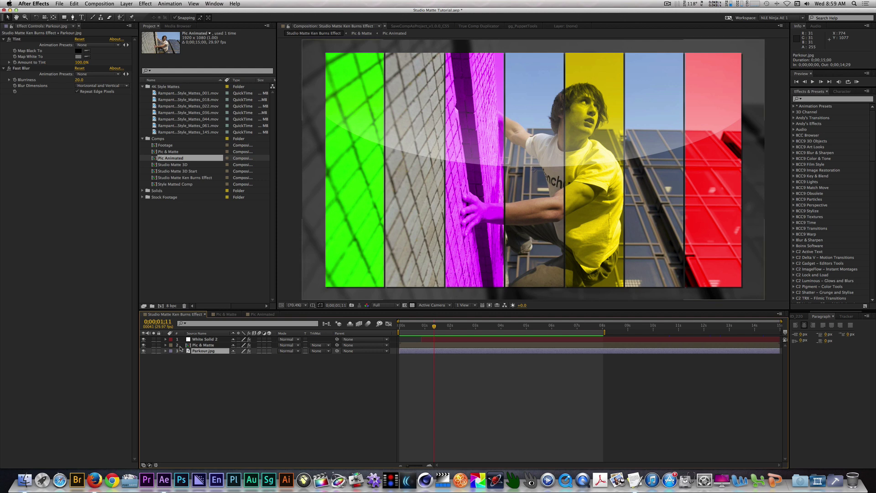
pyautogui.click(213, 340)
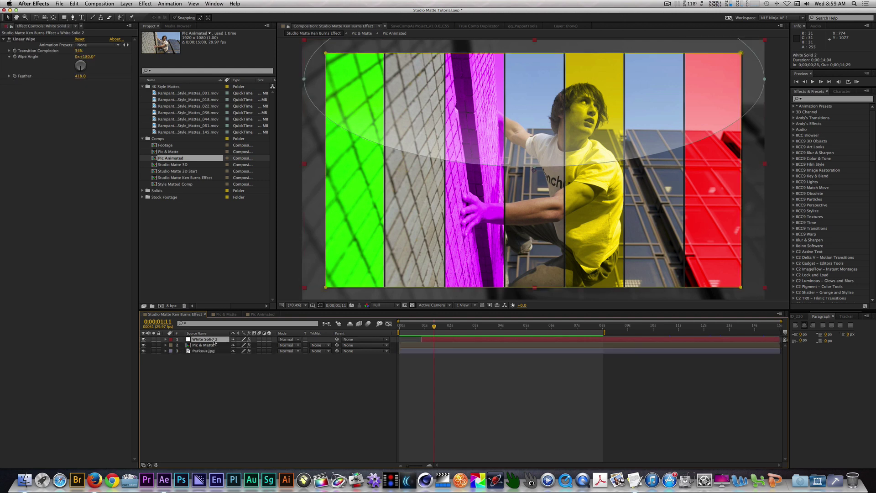
pyautogui.click(211, 345)
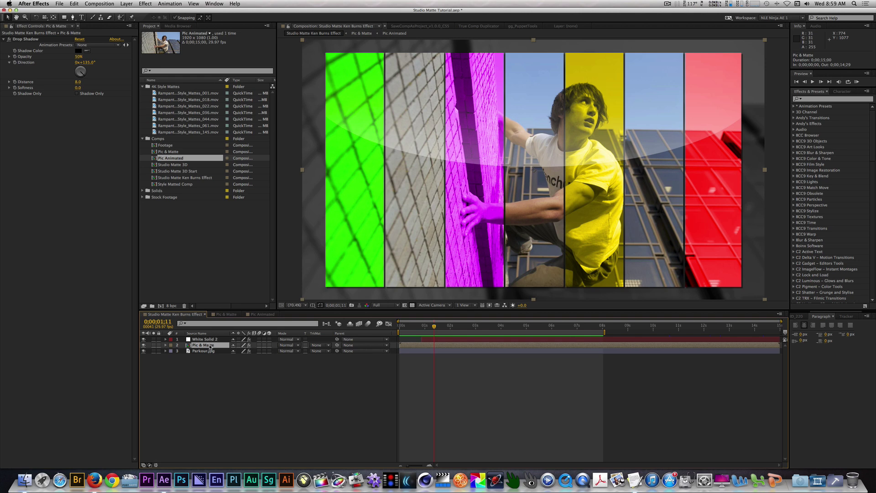
# Play RAM previews of the Studio Matte Ken Burns Effect and Studio Matte 3D compositions.
pyautogui.press('KP_0')
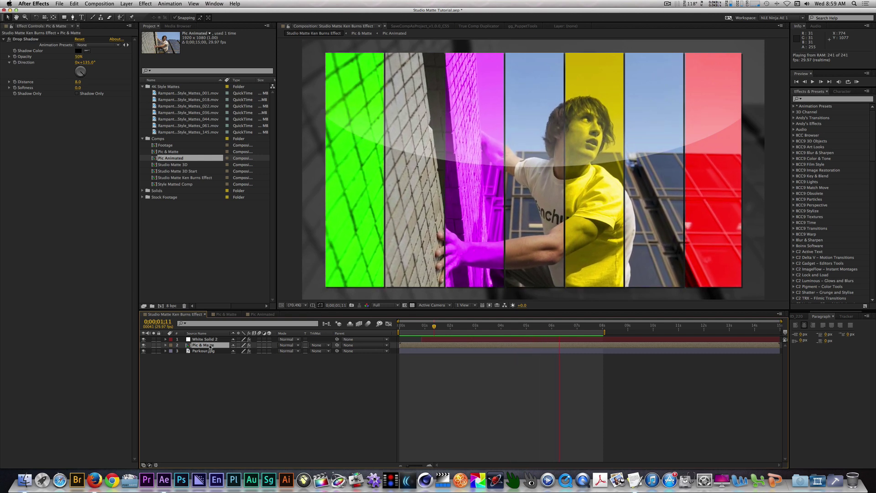
pyautogui.press('space')
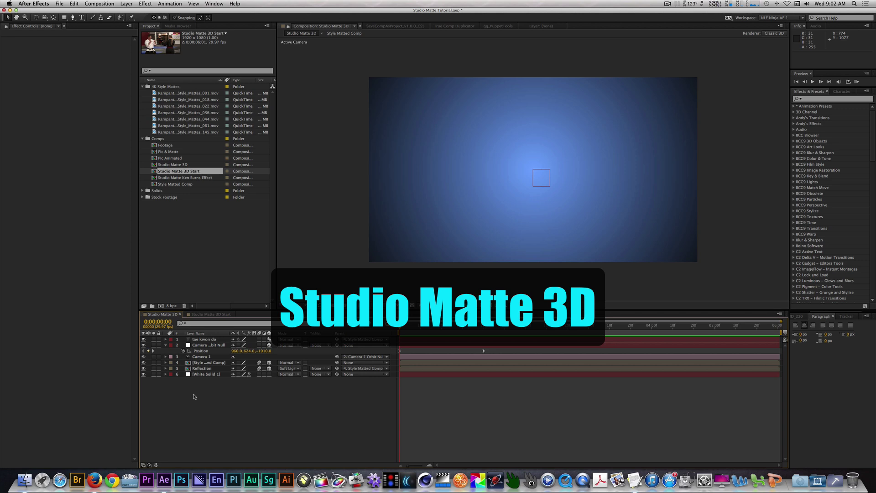
pyautogui.press('KP_0')
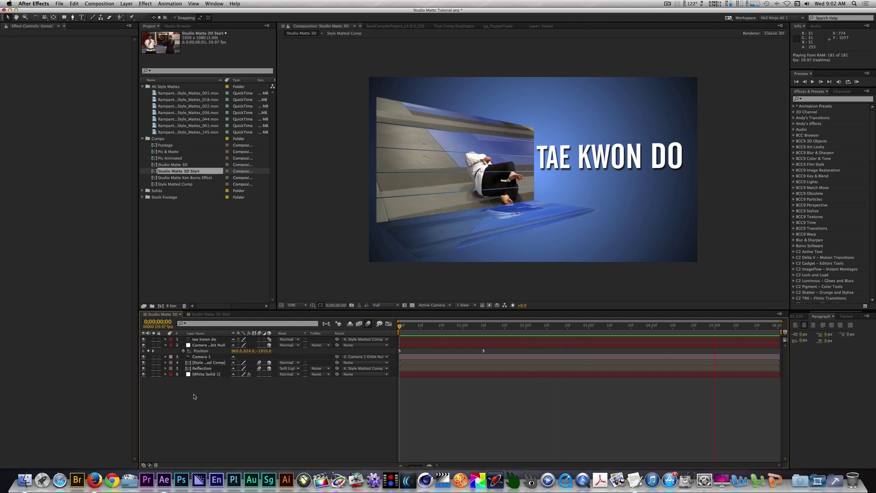
# Open the Studio Matte 3D Start composition and enable time remapping on the Rampant_4K_Style_Mattes_044.mov layer.
pyautogui.click(211, 314)
pyautogui.click(226, 339)
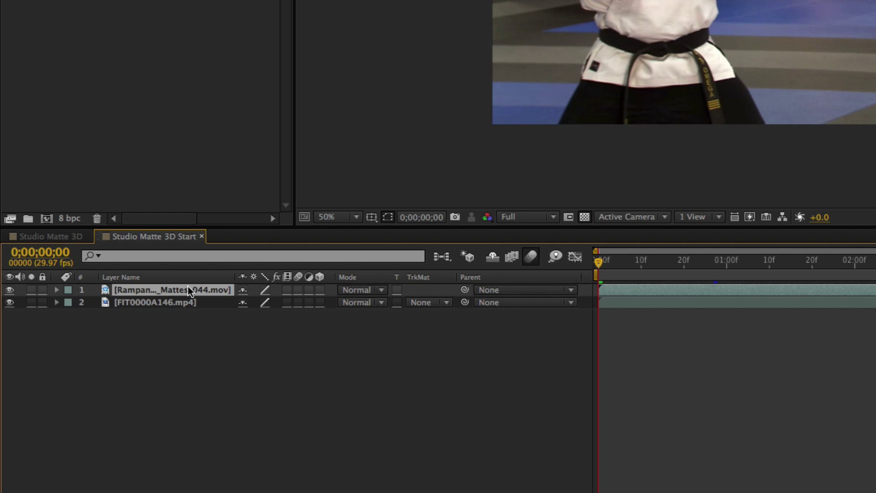
pyautogui.rightClick(184, 292)
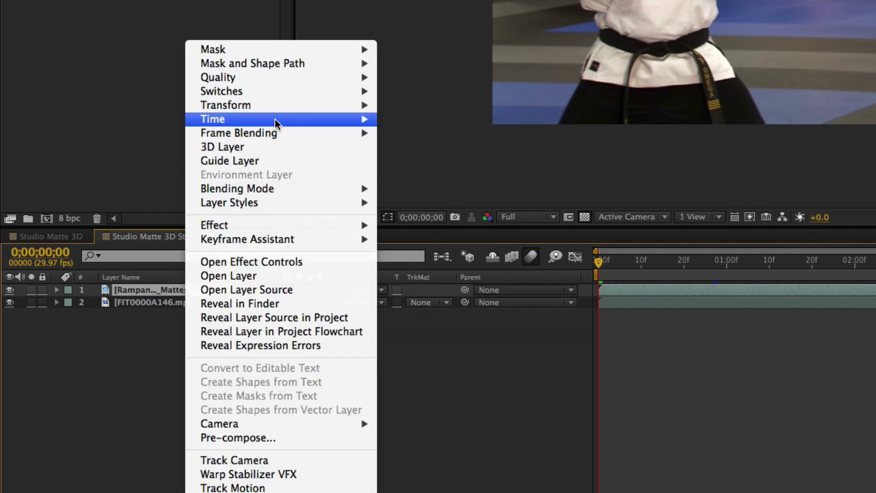
pyautogui.moveTo(275, 122)
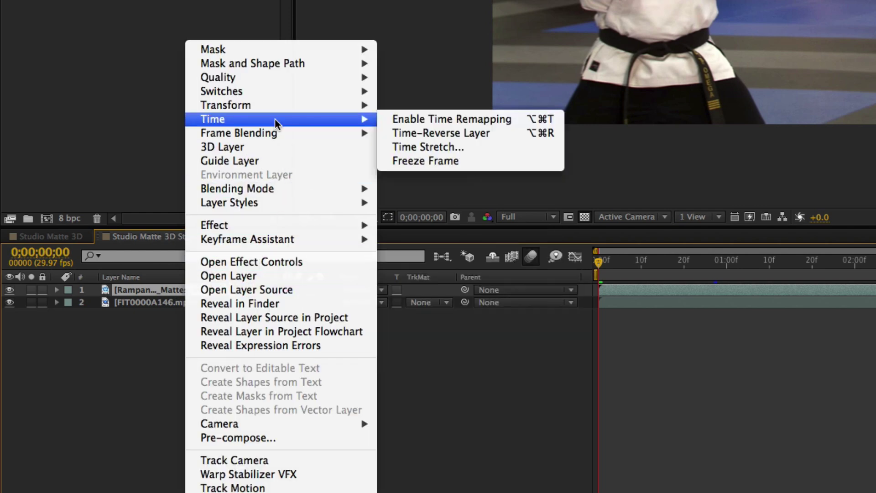
pyautogui.click(398, 117)
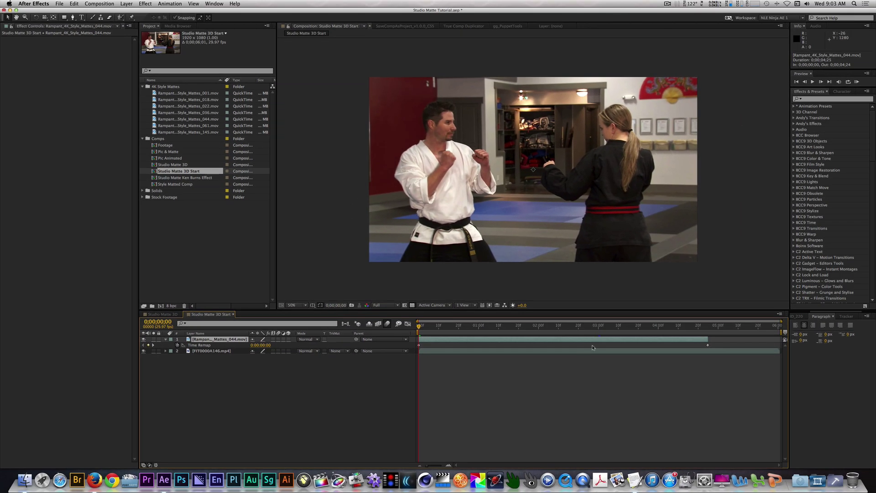
# Freeze the matte with a Time Remap keyframe at 0;00;03;03 replacing the last one, and extend the layer to the composition's end.
pyautogui.click(605, 327)
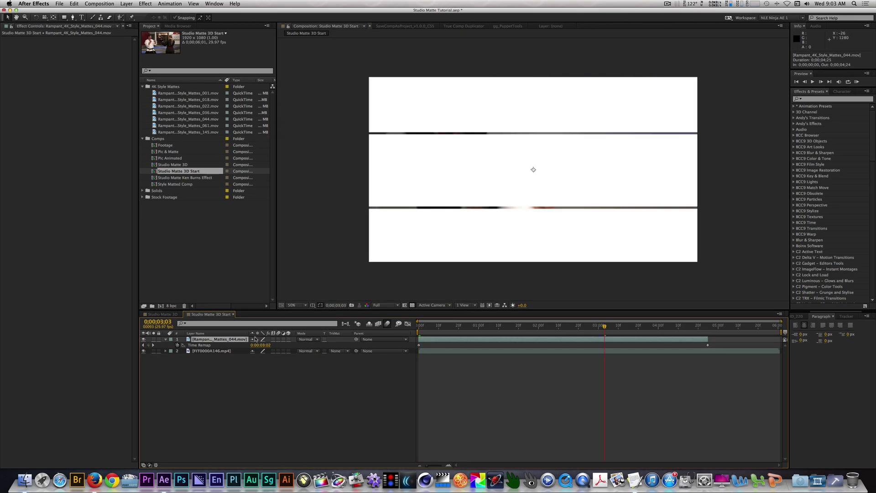
pyautogui.click(149, 345)
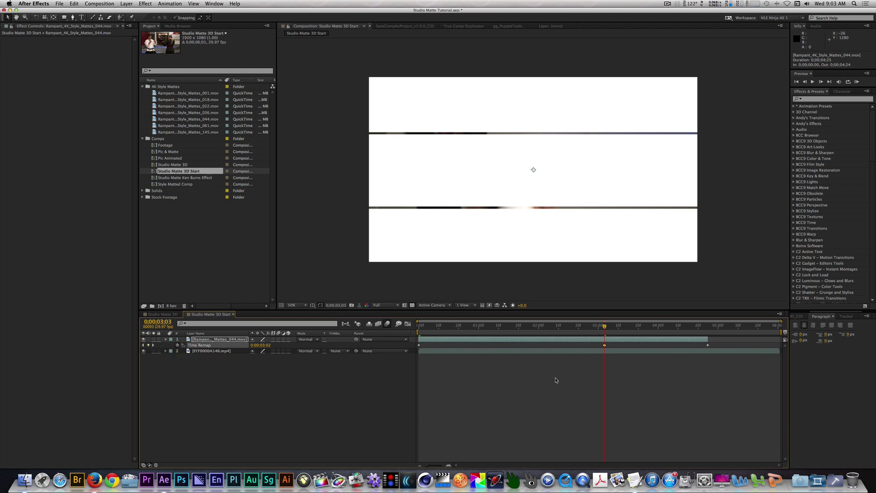
pyautogui.click(708, 345)
pyautogui.moveTo(708, 344); pyautogui.dragTo(780, 341)
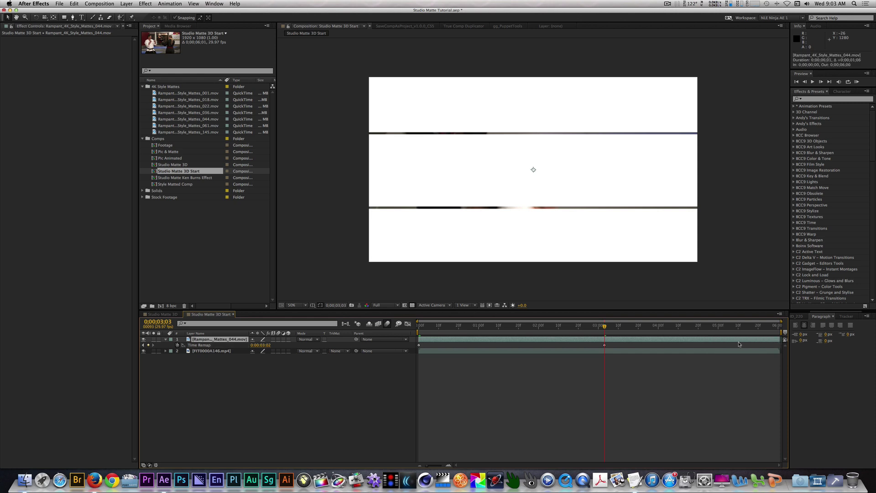
# Undo the earlier fit, reapply Fit to Comp to the Rampant_4K_Style_Mattes_044.mov layer and show its Scale property.
pyautogui.press('super+z')
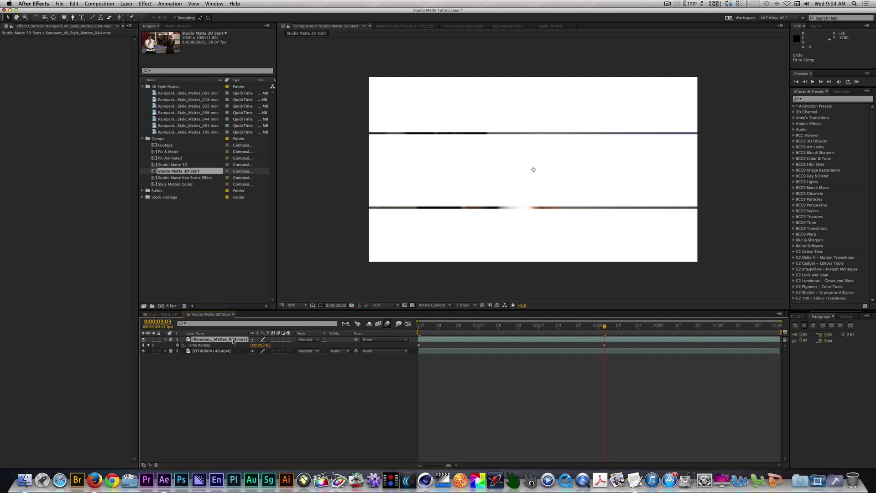
pyautogui.rightClick(233, 342)
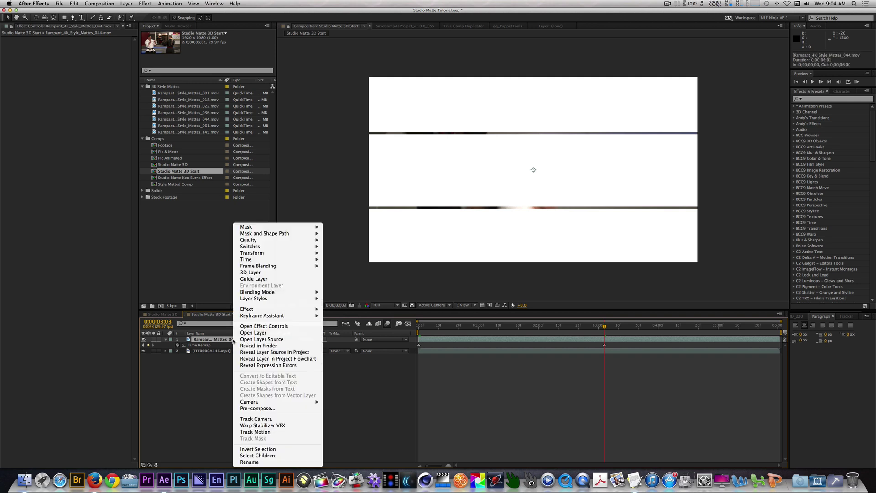
pyautogui.moveTo(268, 256)
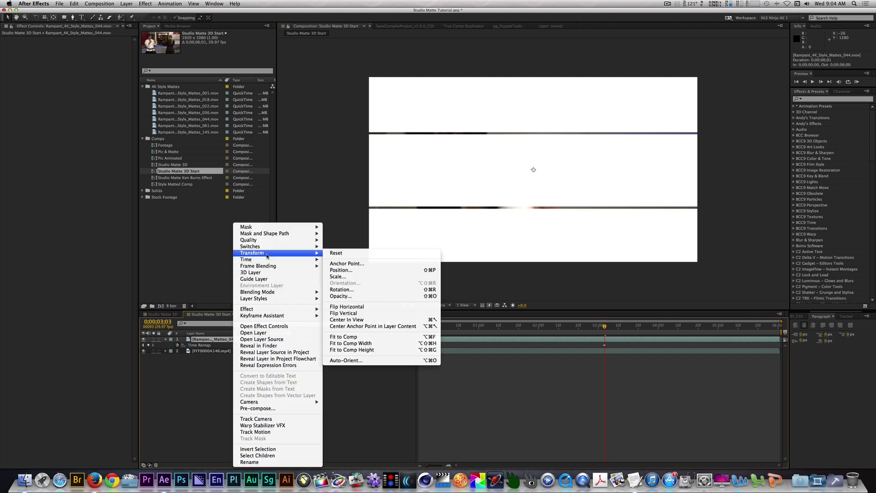
pyautogui.click(349, 337)
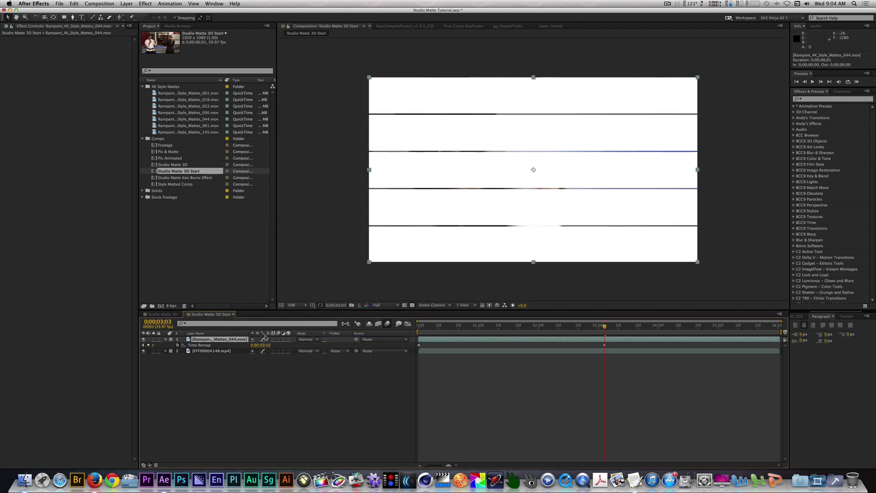
pyautogui.press('s')
# Set the FIT0000A146.mp4 layer's track matte to Alpha Matte "Rampant_4K_Style_Mattes_044.mov".
pyautogui.click(338, 351)
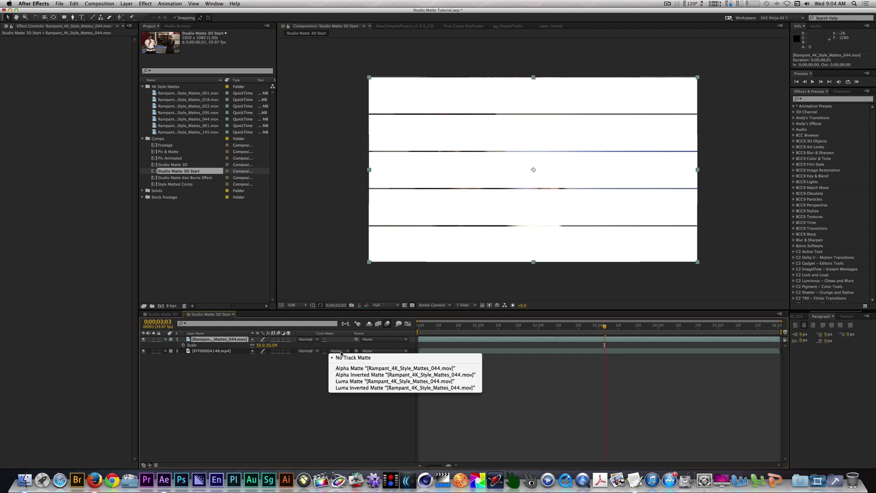
pyautogui.click(353, 368)
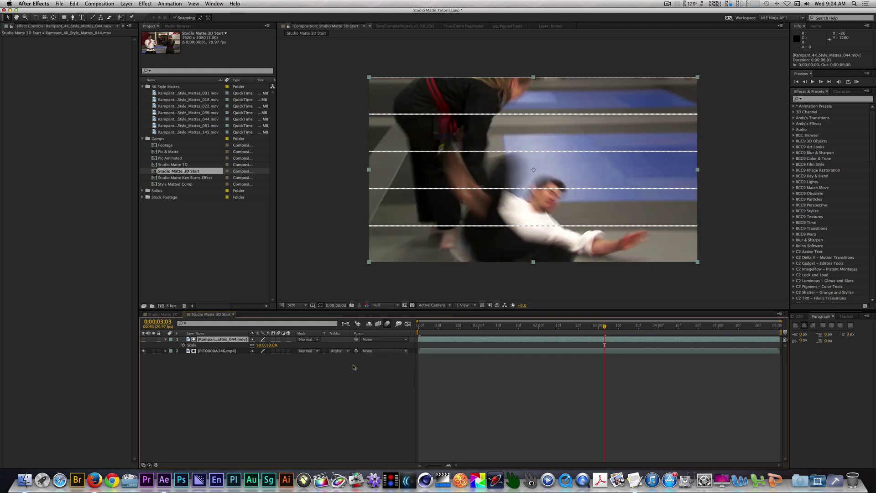
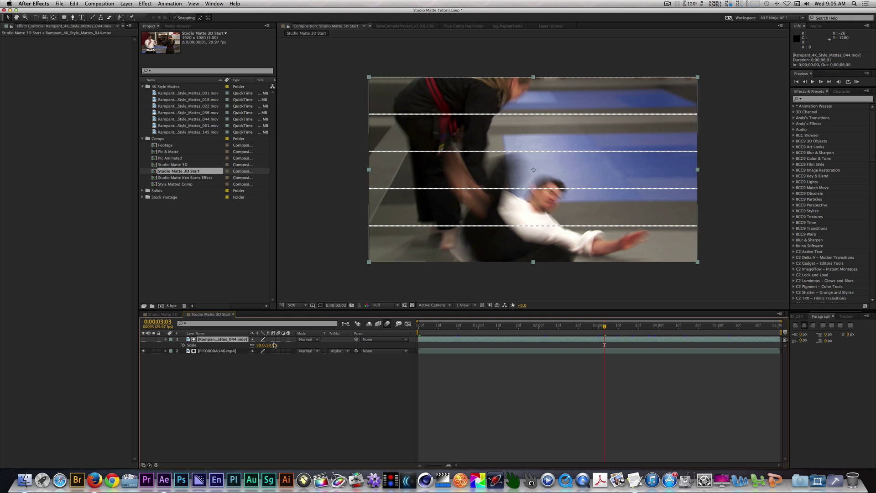
# Pre-compose the Rampant_4K_Style_Mattes_044.mov and FIT0000A146.mp4 layers into a composition named "Clip and Style Matte", moving all attributes into it.
pyautogui.keyDown('shift'); pyautogui.click(225, 351); pyautogui.keyUp('shift')
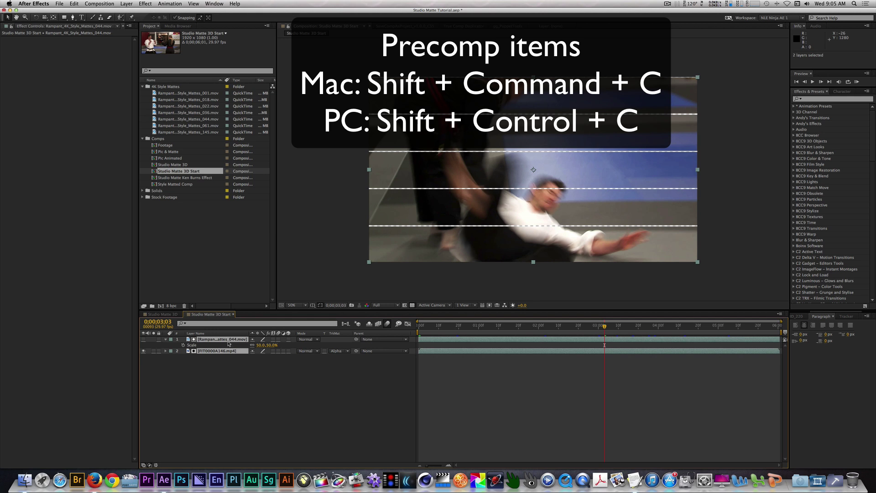
pyautogui.press('super+shift+c')
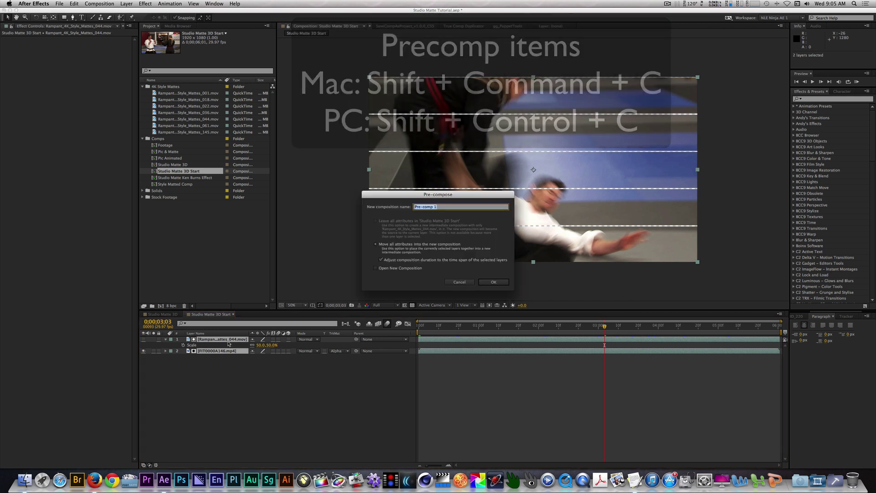
pyautogui.write('C')
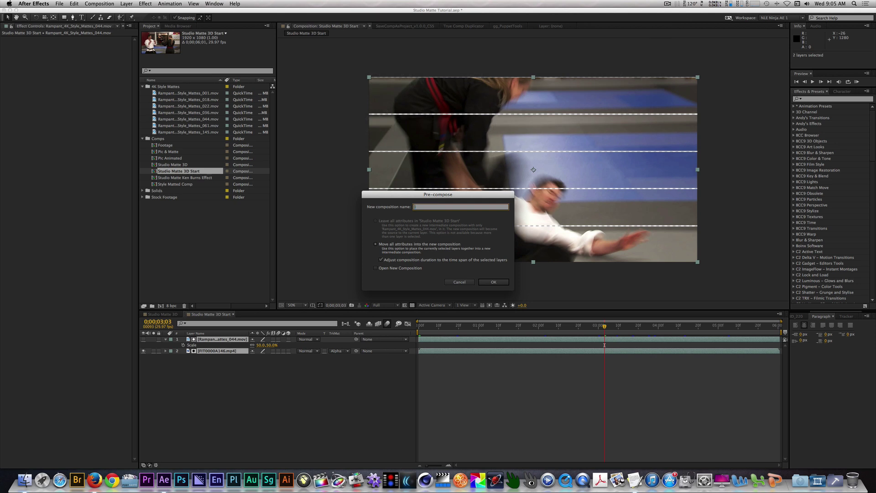
pyautogui.write('lip and Styke')
pyautogui.press('BackSpace')
pyautogui.press('BackSpace')
pyautogui.write('l')
pyautogui.click(493, 281)
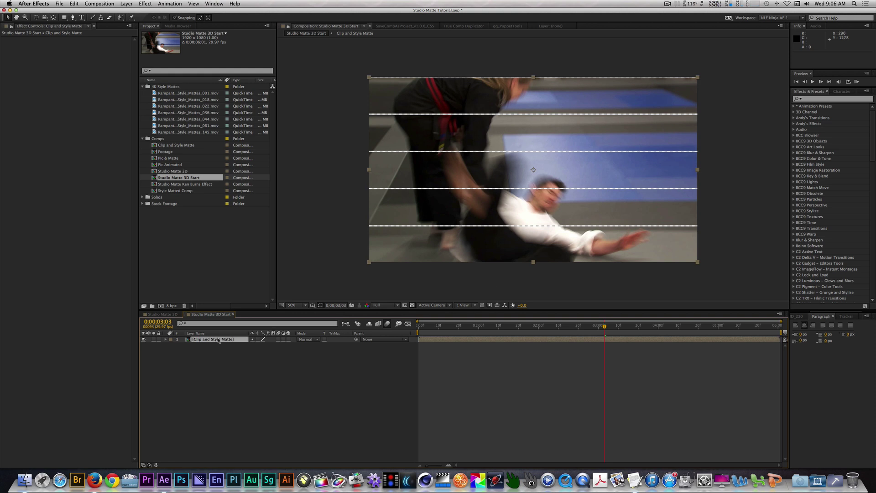
# Duplicate the Clip and Style Matte layer and rename the lower copy "Reflection".
pyautogui.click(74, 4)
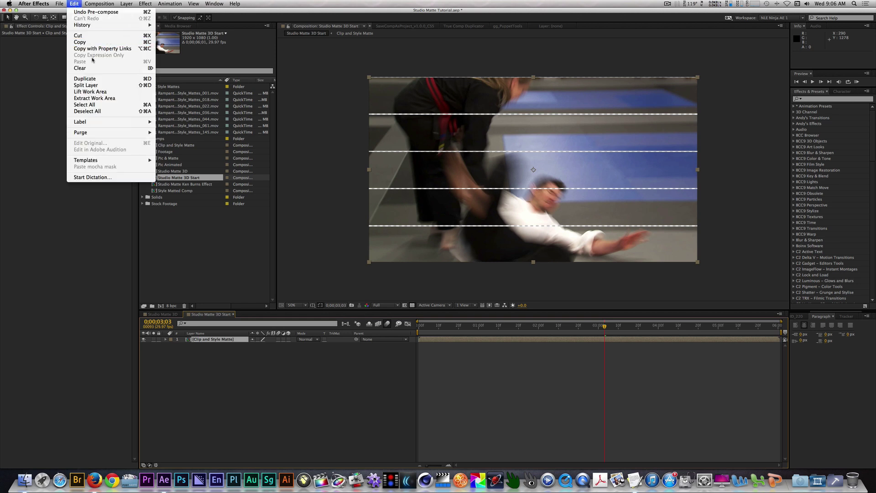
pyautogui.click(87, 79)
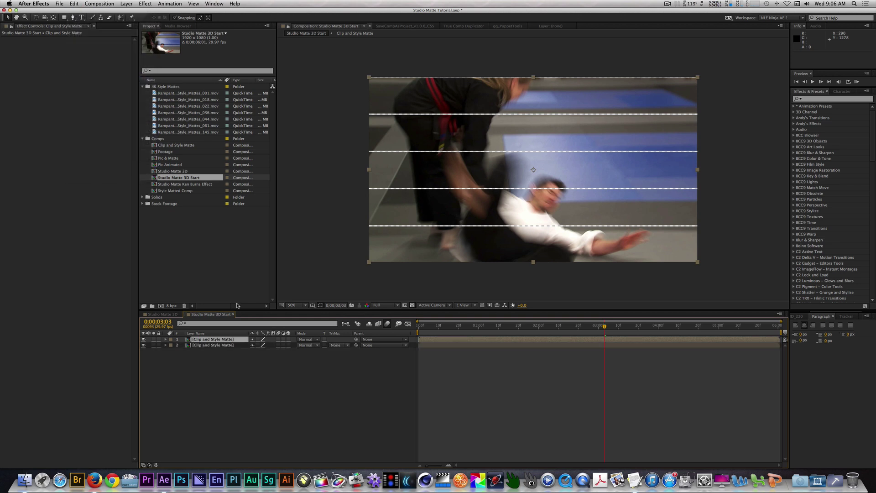
pyautogui.click(217, 346)
pyautogui.press('Return')
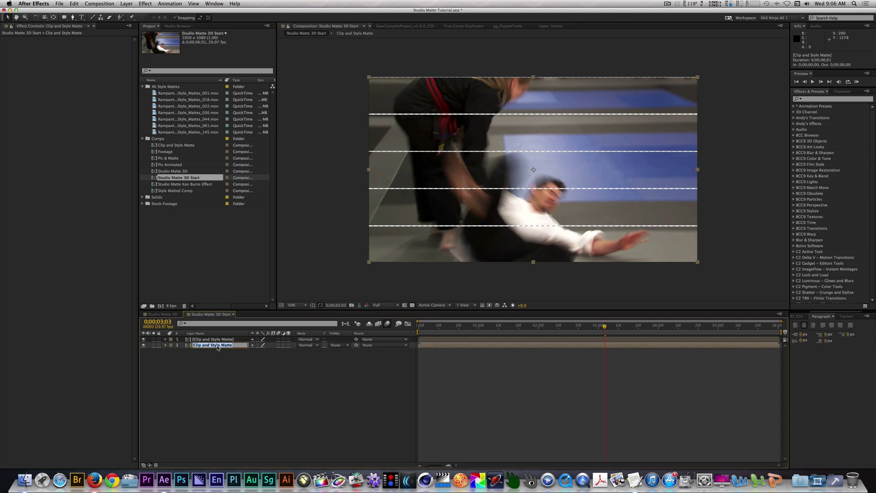
pyautogui.write('Reflection')
pyautogui.press('Return')
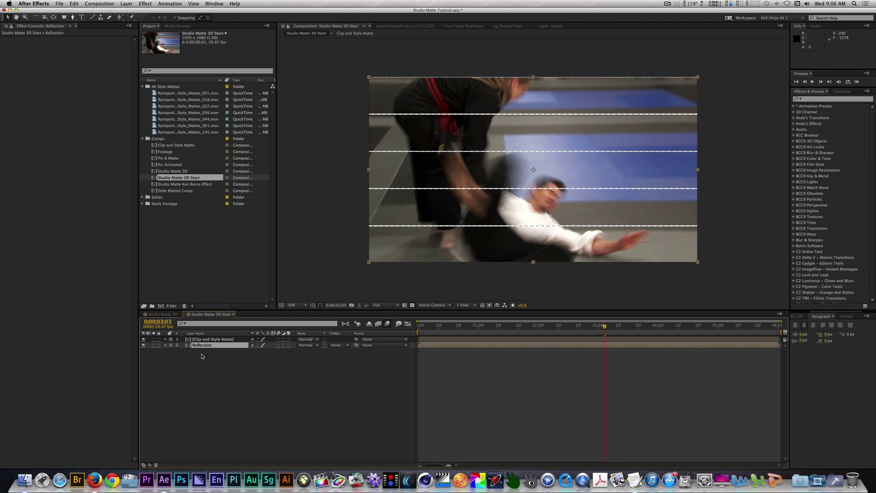
# Make the Clip and Style Matte and Reflection layers 3D and move Reflection's anchor point to the centre of its bottom edge.
pyautogui.keyDown('shift'); pyautogui.click(212, 339); pyautogui.keyUp('shift')
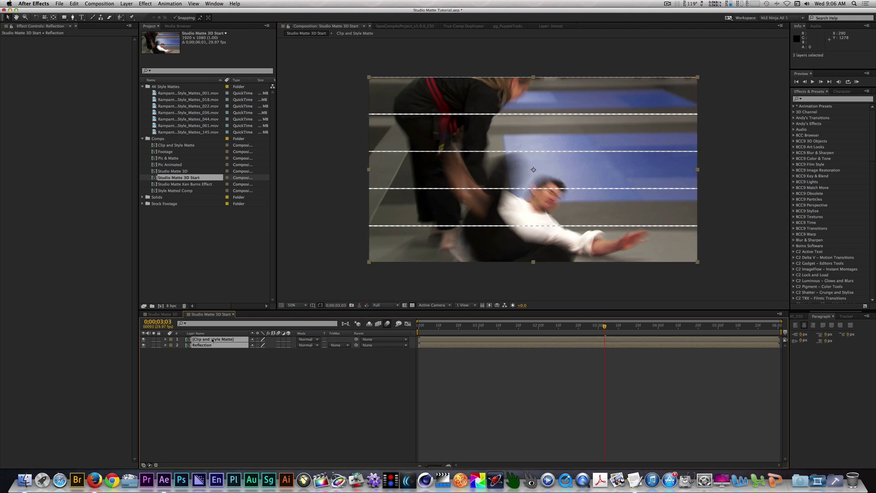
pyautogui.click(288, 340)
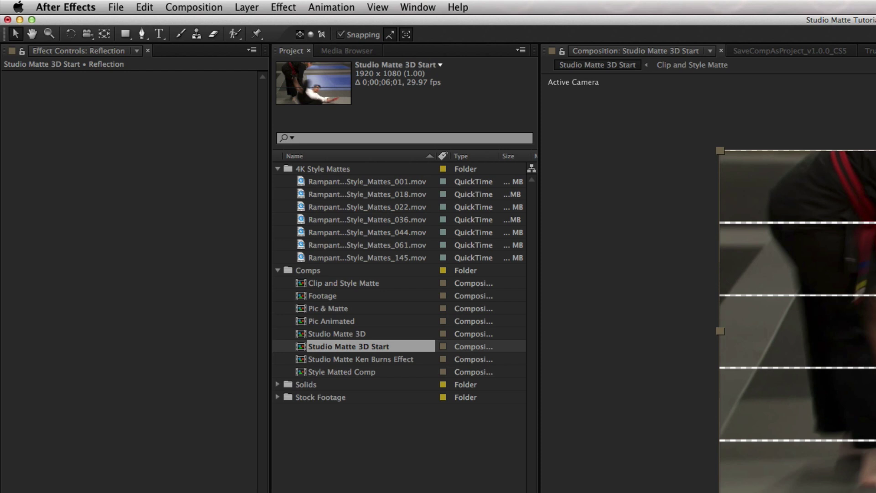
pyautogui.click(104, 33)
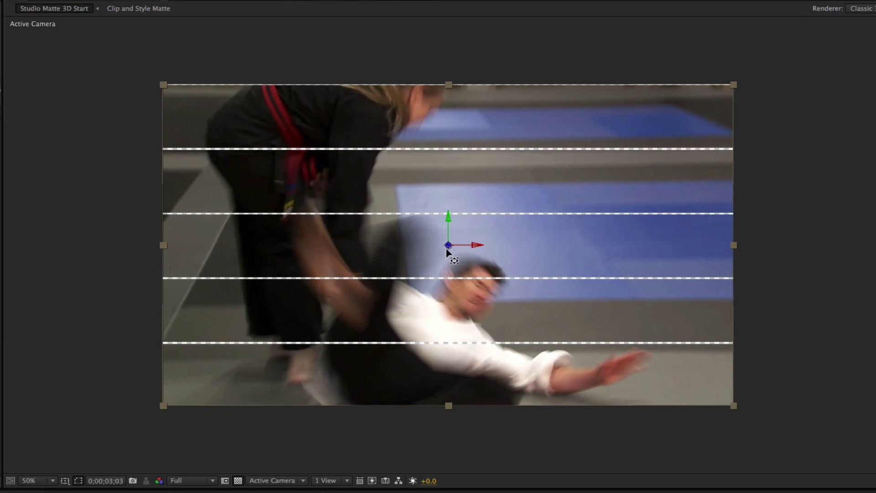
pyautogui.moveTo(453, 251); pyautogui.dragTo(450, 402)
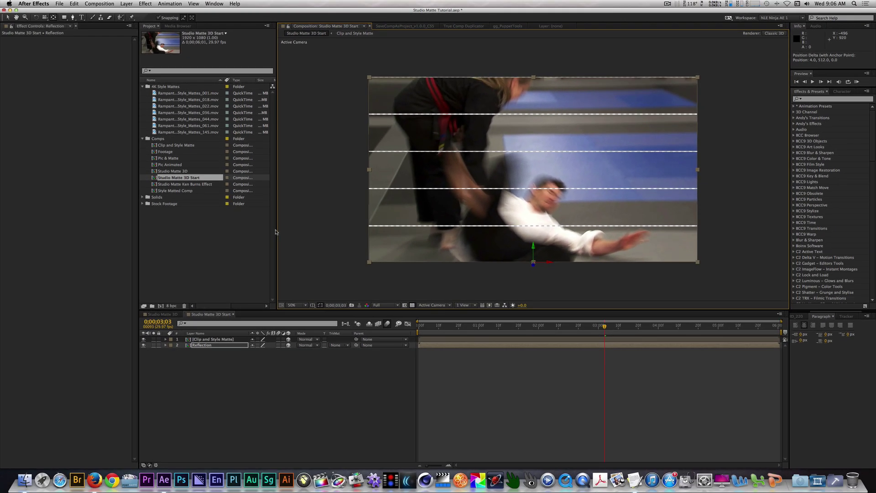
pyautogui.press('v')
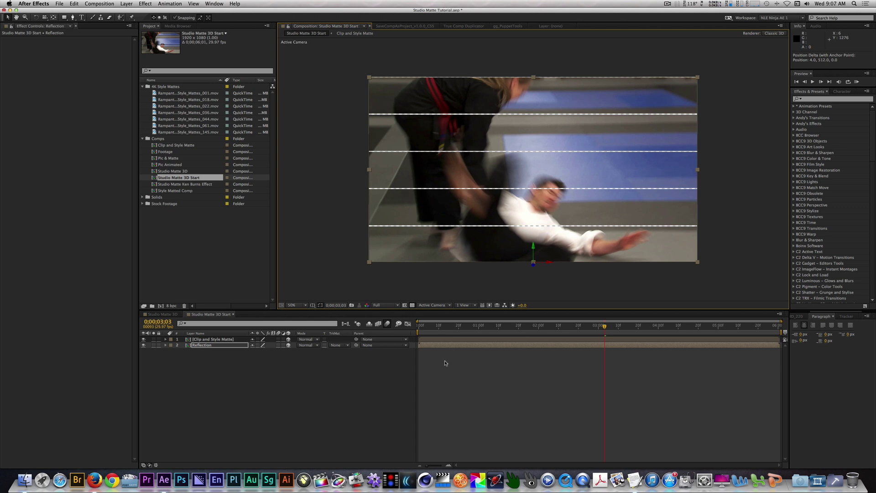
# Parent the Reflection layer to Clip and Style Matte and set Reflection's X Rotation to 90°.
pyautogui.click(356, 349)
pyautogui.moveTo(356, 345); pyautogui.dragTo(231, 340)
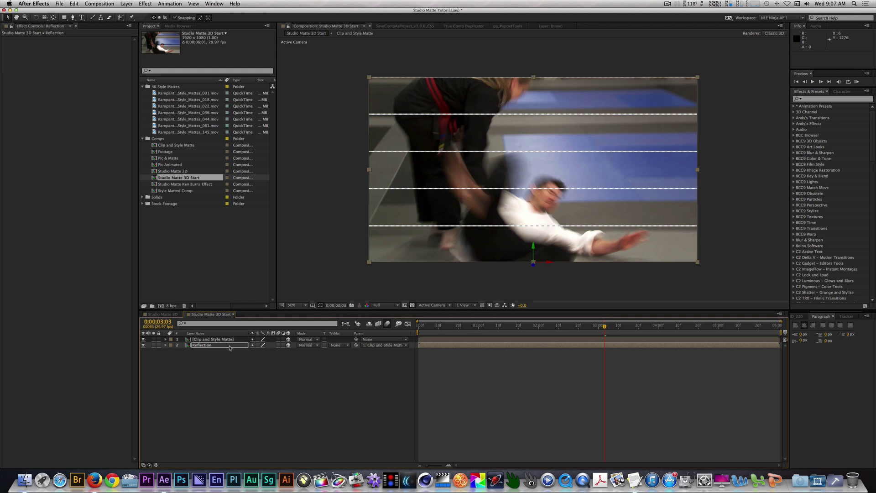
pyautogui.click(229, 347)
pyautogui.press('r')
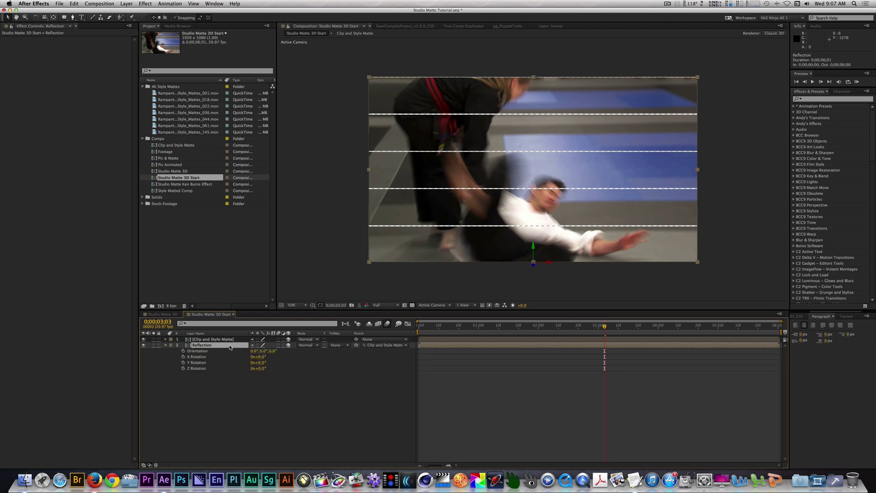
pyautogui.click(264, 357)
pyautogui.write('90')
pyautogui.press('Return')
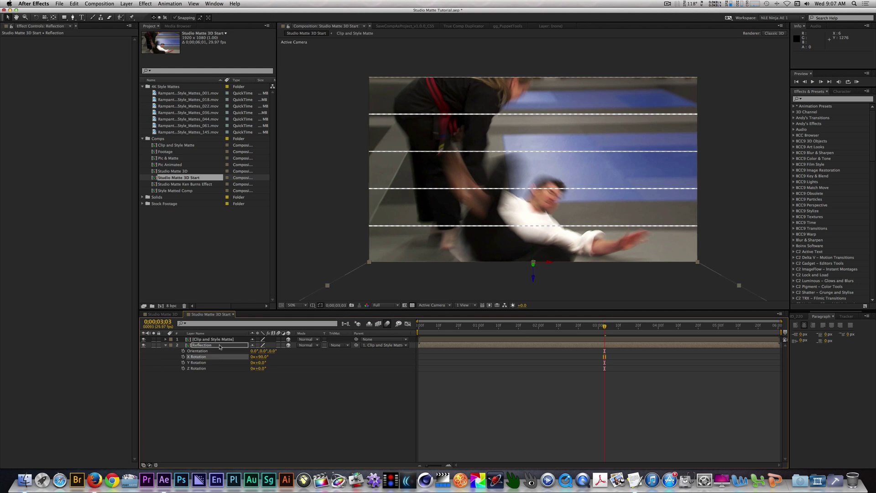
# Try an X Rotation of 180° on the Reflection layer in Custom View 1, undo it and return to Active Camera.
pyautogui.click(429, 305)
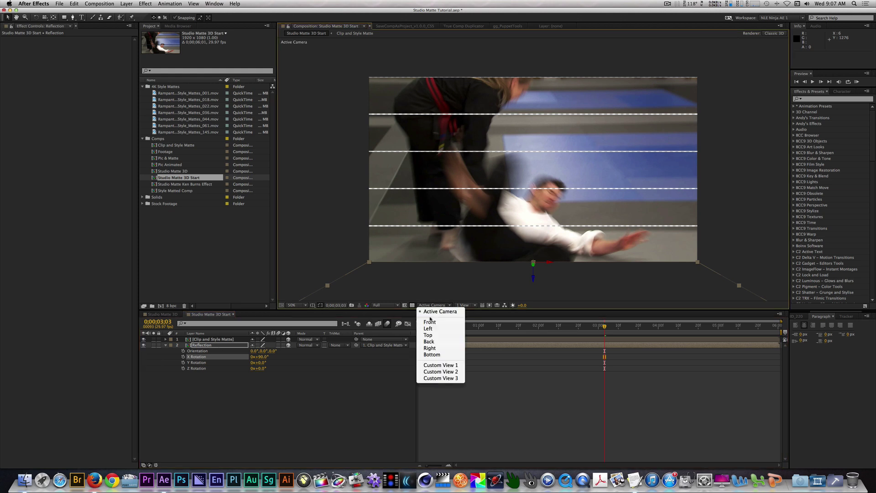
pyautogui.click(441, 365)
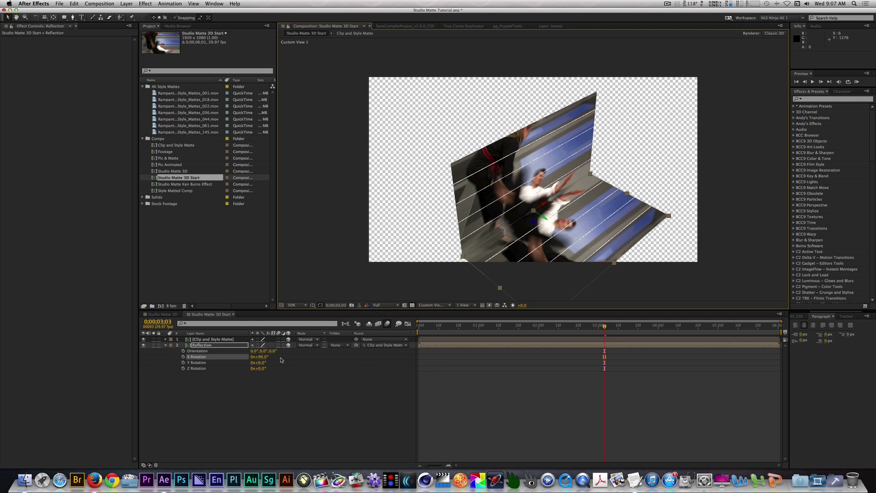
pyautogui.click(260, 357)
pyautogui.write('18')
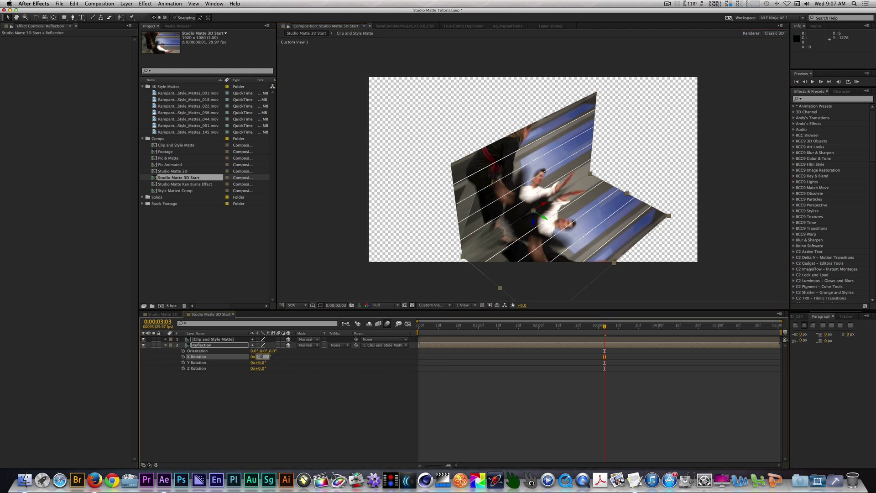
pyautogui.write('0')
pyautogui.press('Return')
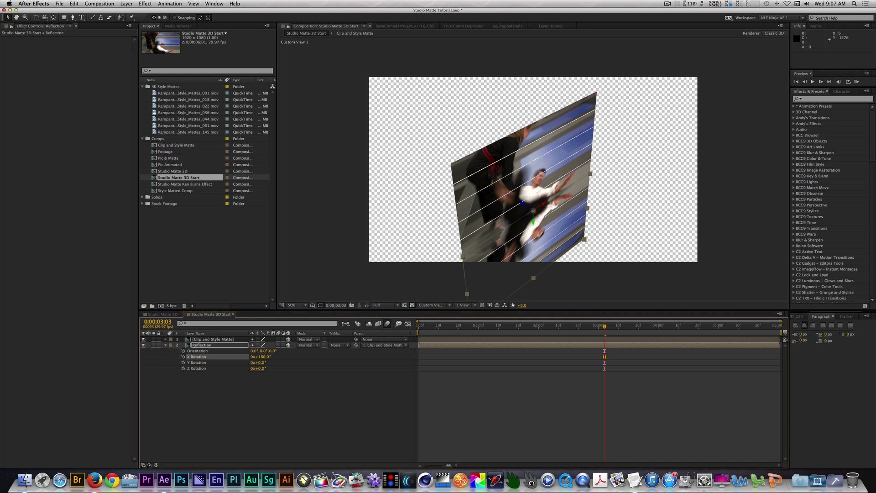
pyautogui.press('super+z')
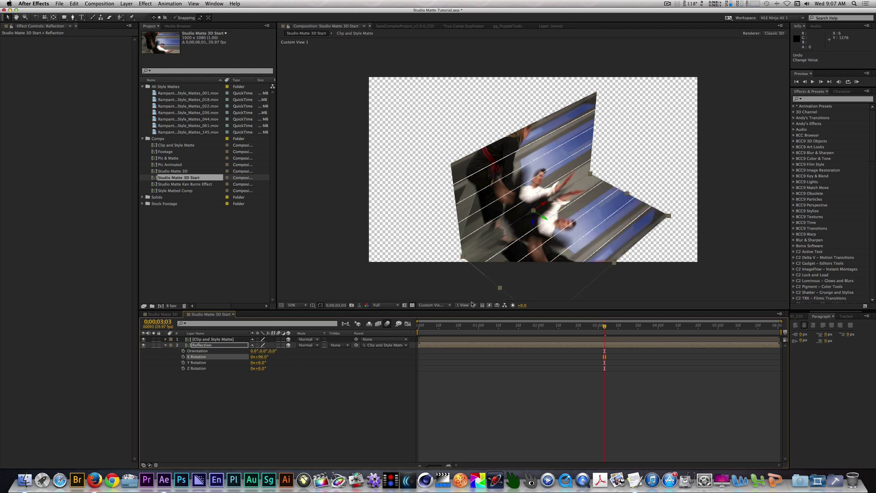
pyautogui.click(438, 305)
pyautogui.click(437, 311)
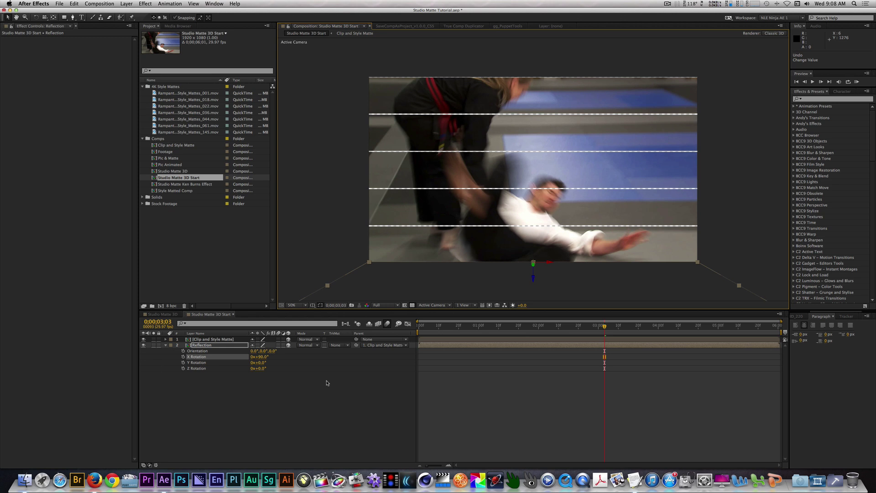
# Create a black 1920 × 1080 px solid named "BG" and place it below the Reflection layer.
pyautogui.click(127, 4)
pyautogui.moveTo(130, 12)
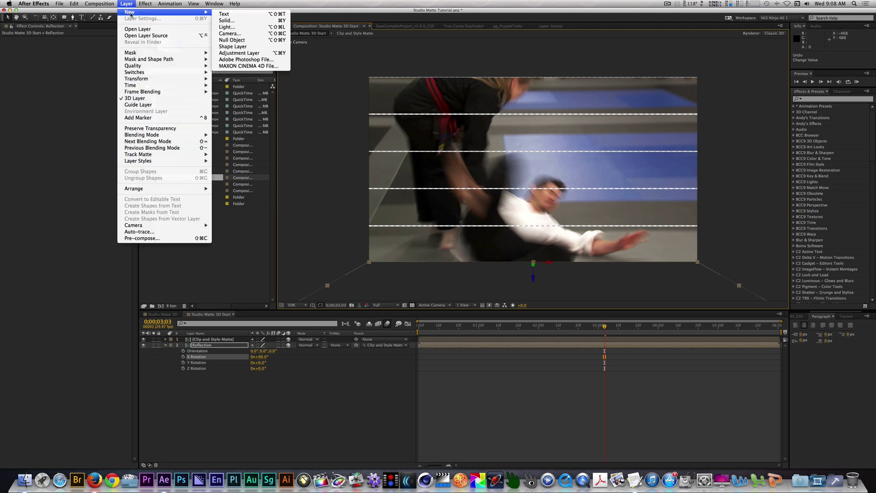
pyautogui.click(227, 23)
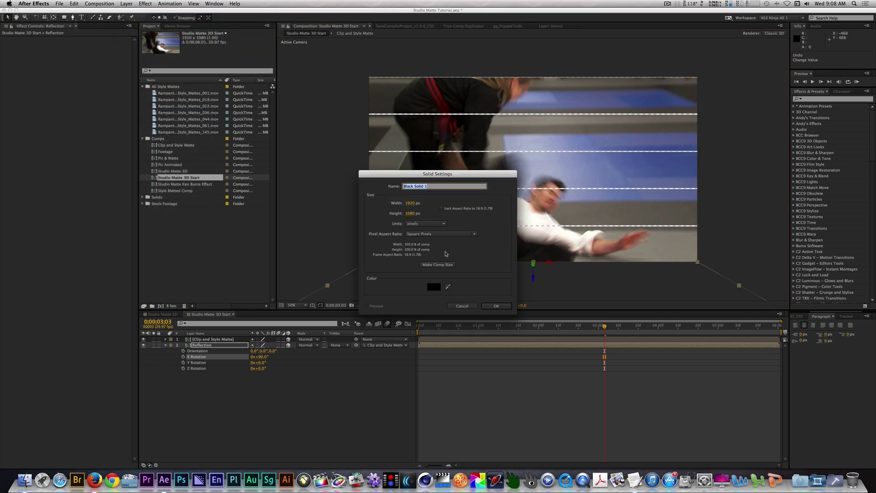
pyautogui.write('BG')
pyautogui.press('Return')
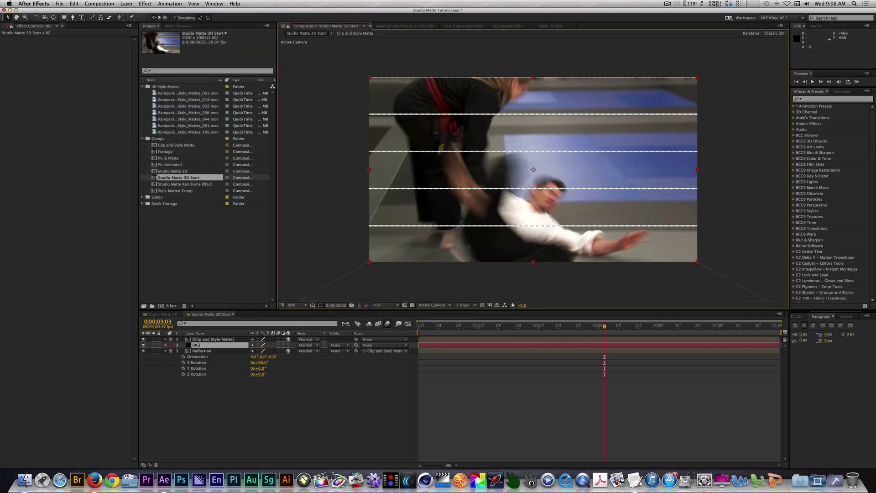
pyautogui.moveTo(209, 350); pyautogui.dragTo(212, 378)
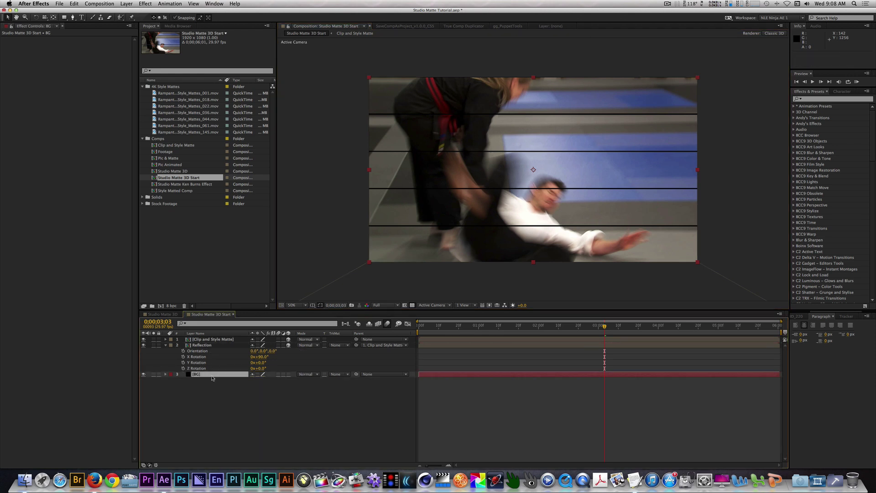
# Collapse the Reflection layer, solo the BG layer and apply the Gradient Ramp effect to BG.
pyautogui.click(165, 345)
pyautogui.click(154, 351)
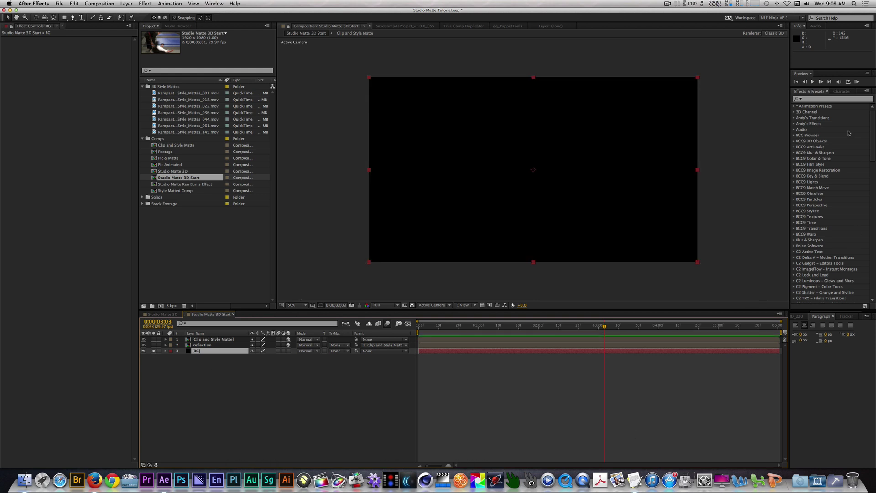
pyautogui.click(823, 100)
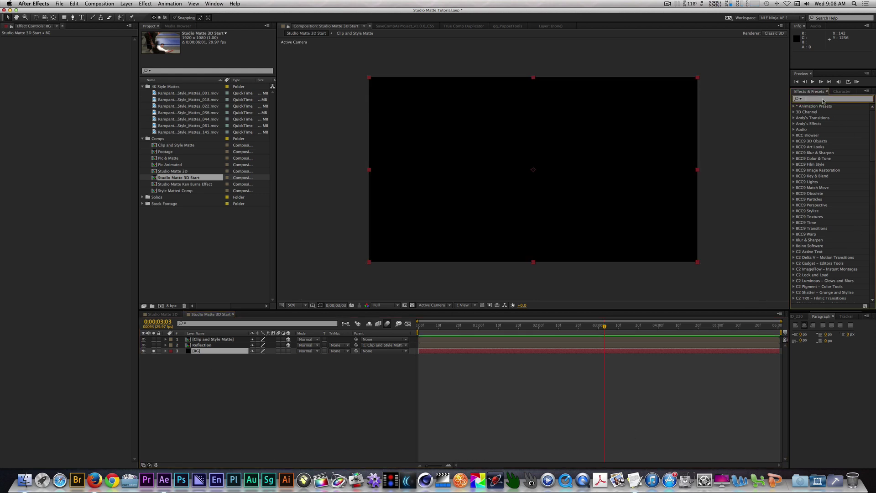
pyautogui.write('gradient ram')
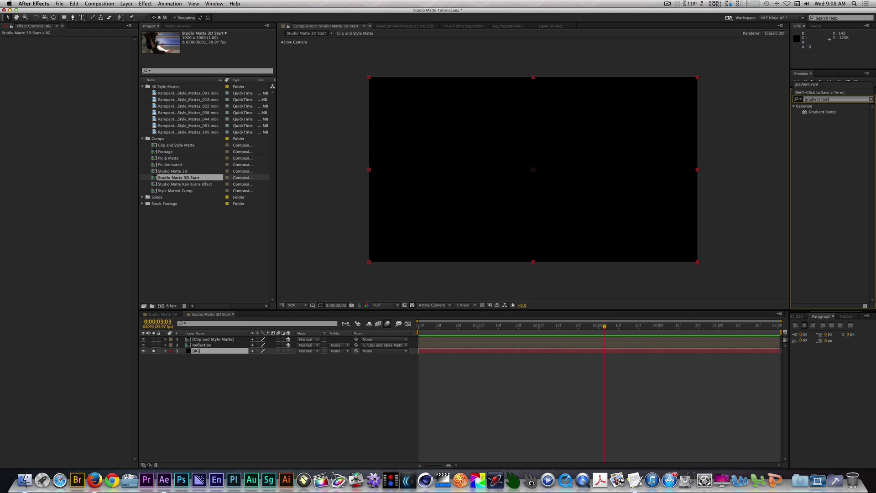
pyautogui.doubleClick(820, 112)
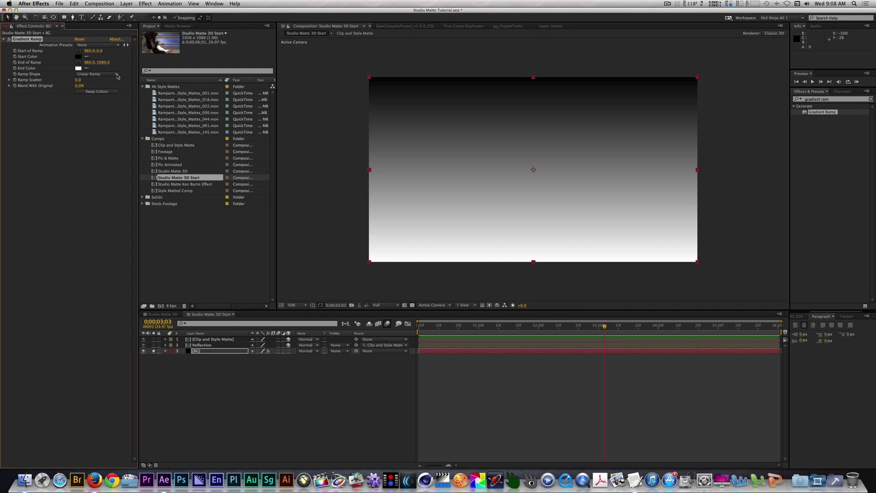
# Set BG's Gradient Ramp shape to Radial Ramp and swap its start and end colors.
pyautogui.click(98, 75)
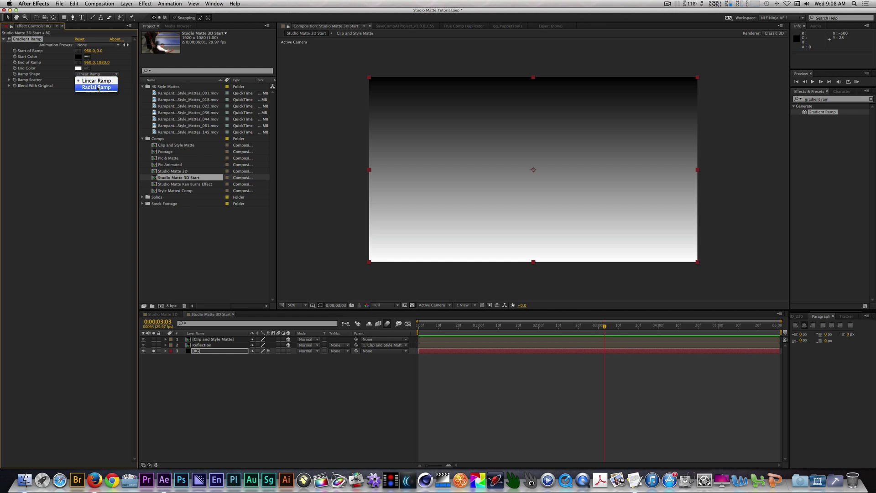
pyautogui.click(97, 88)
pyautogui.click(101, 91)
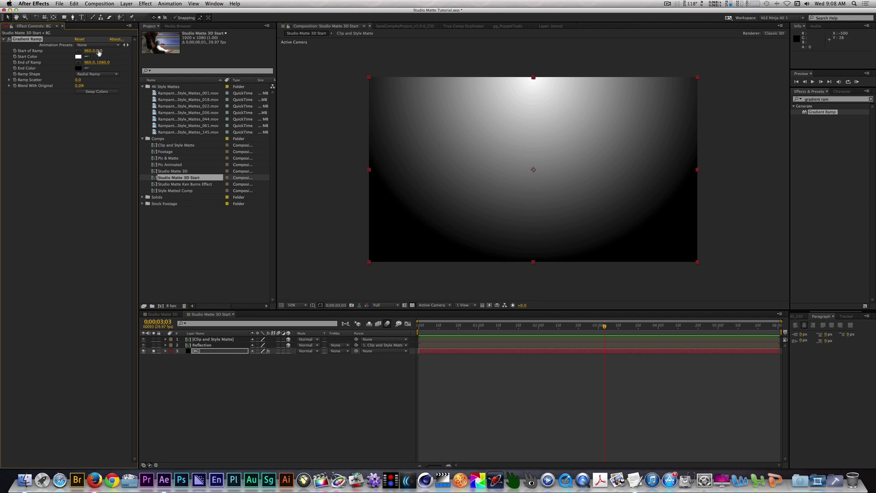
# Set the Gradient Ramp's Start of Ramp to 960, 540 and its End of Ramp to 960, 1481.
pyautogui.moveTo(98, 52); pyautogui.dragTo(153, 52)
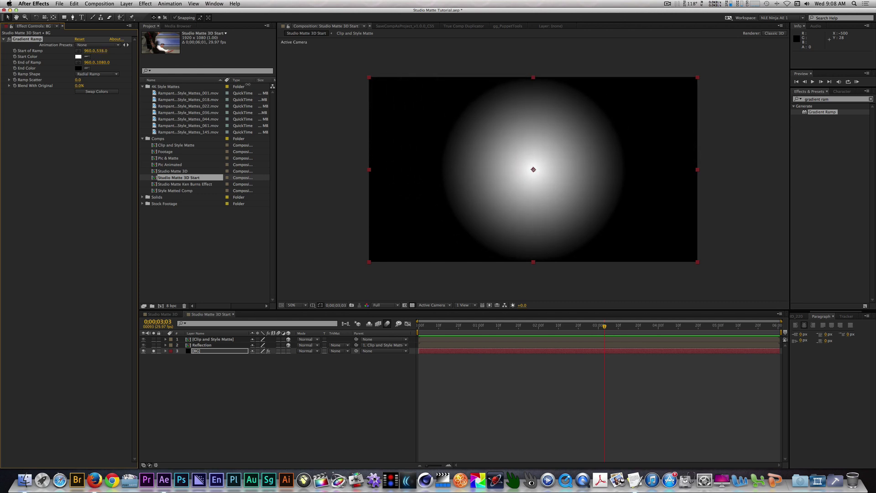
pyautogui.click(104, 51)
pyautogui.write('540')
pyautogui.press('Return')
pyautogui.moveTo(104, 62); pyautogui.dragTo(238, 64)
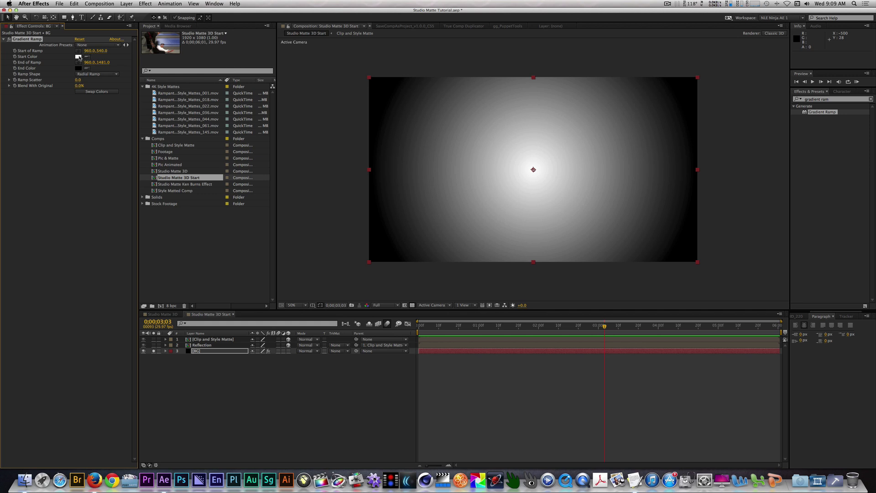
# Set the Start Color of BG's Gradient Ramp to a light blue, hex 54A2FF.
pyautogui.click(79, 57)
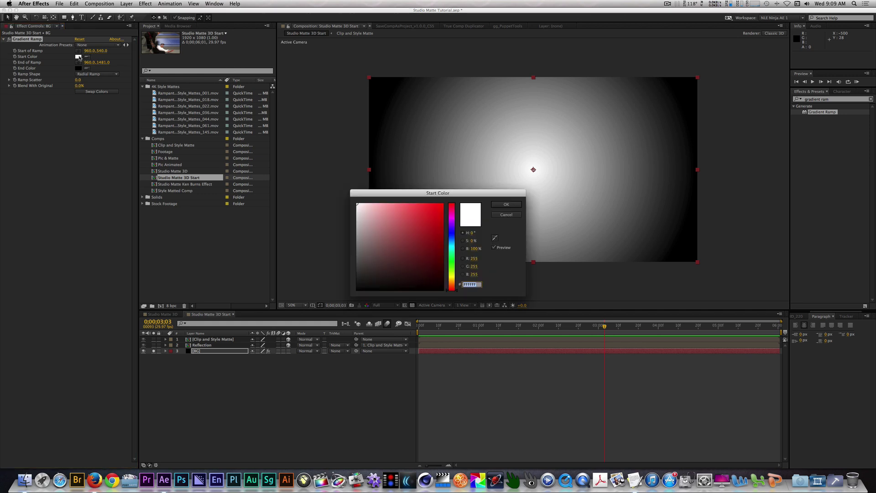
pyautogui.click(453, 239)
pyautogui.click(427, 201)
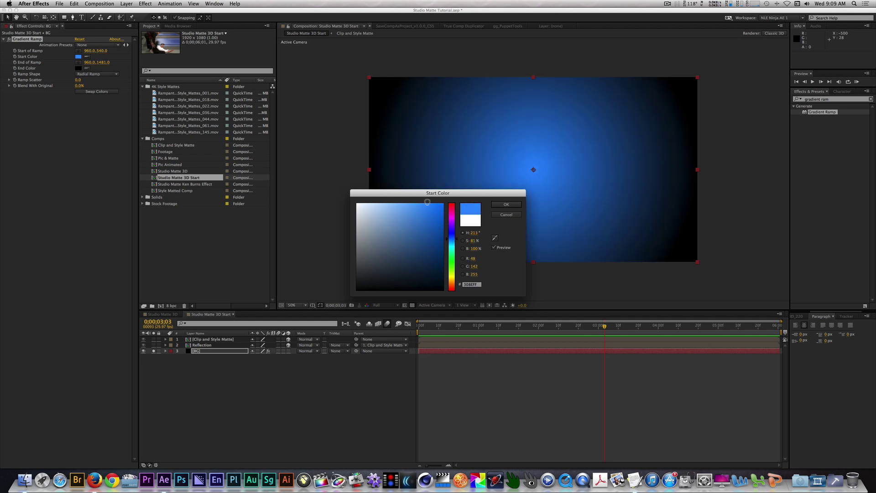
pyautogui.moveTo(427, 201)
pyautogui.mouseDown()
pyautogui.moveTo(406, 199)
pyautogui.moveTo(415, 199)
pyautogui.mouseUp()
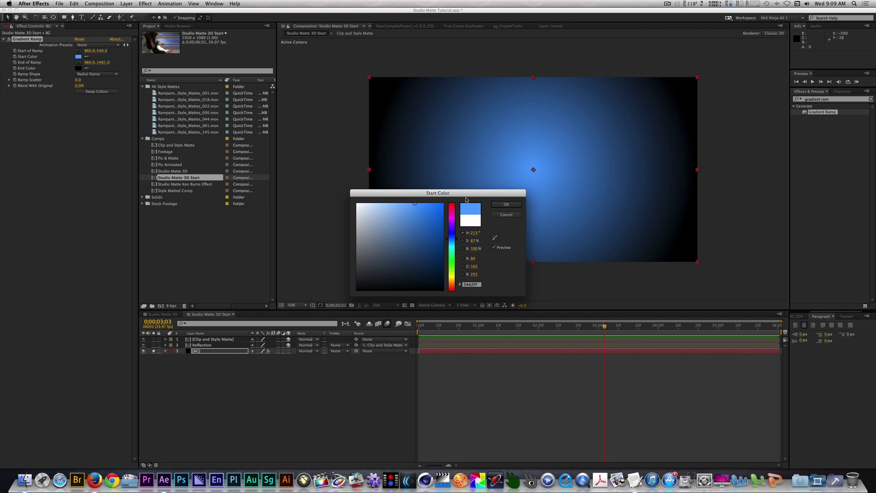
pyautogui.click(506, 204)
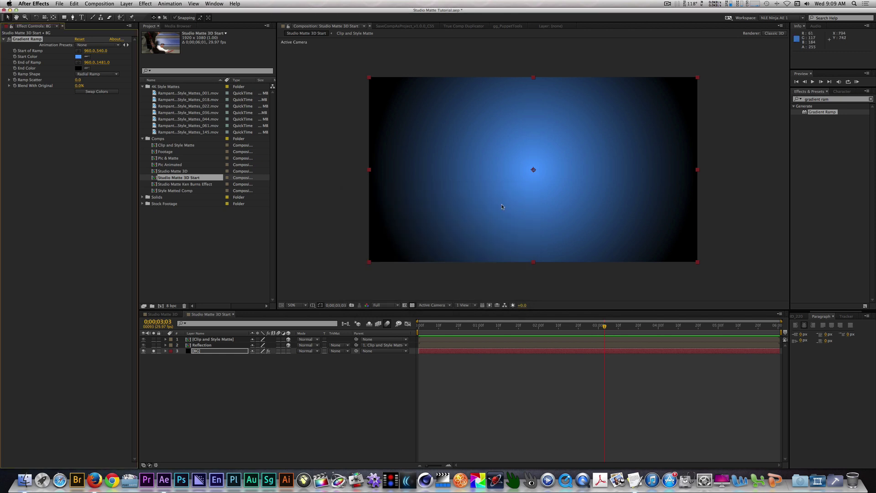
# Switch the composition to Custom View 1 and unsolo the BG layer.
pyautogui.click(436, 306)
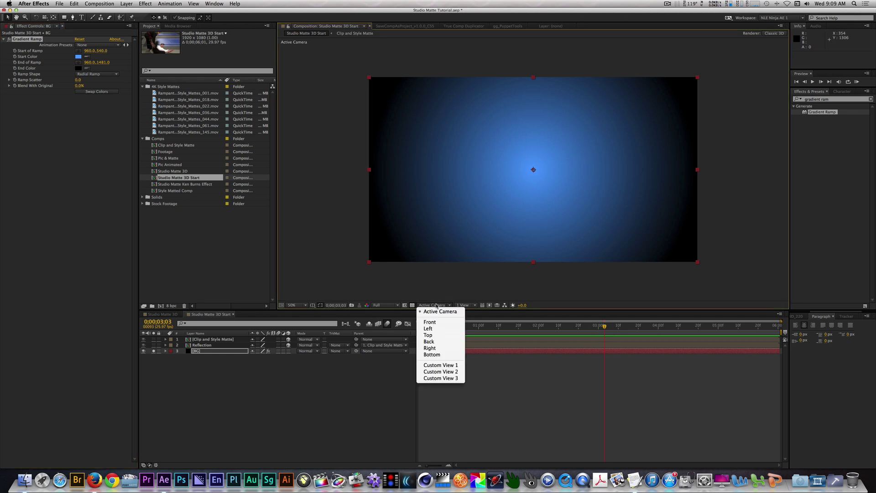
pyautogui.click(453, 365)
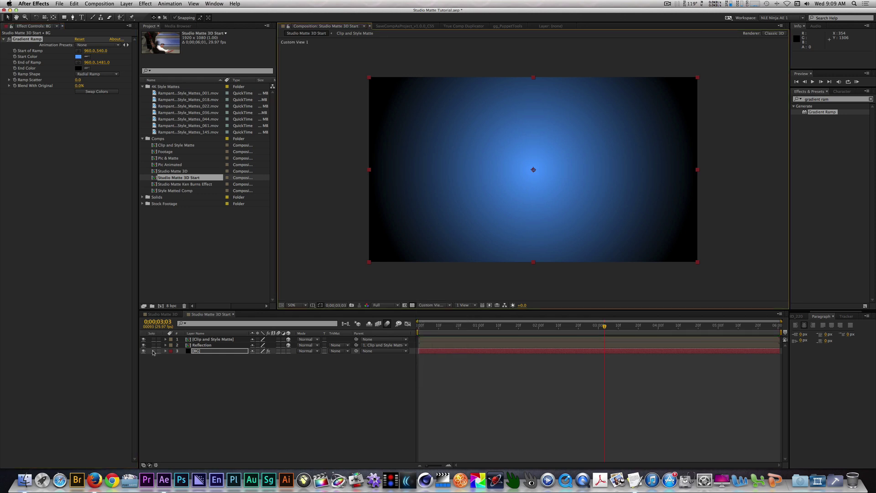
pyautogui.click(153, 351)
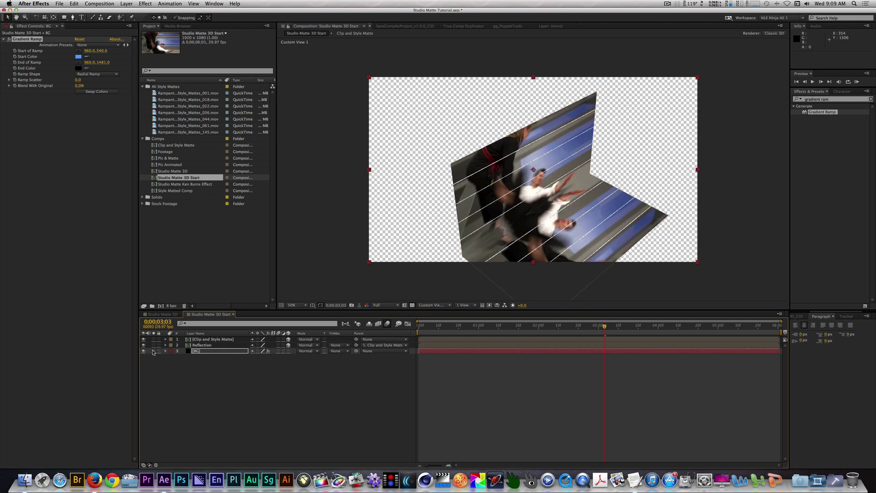
# Set the Reflection layer's blending mode to Soft Light and return the composition to the Active Camera view.
pyautogui.click(204, 346)
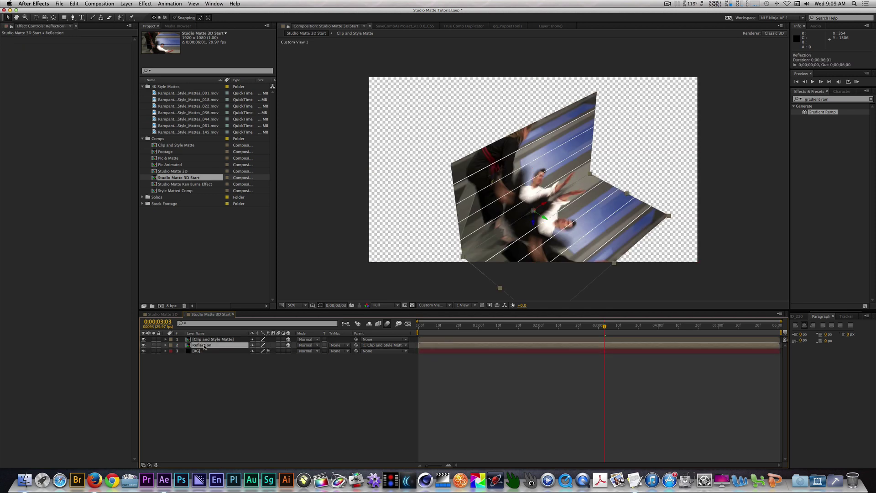
pyautogui.click(314, 346)
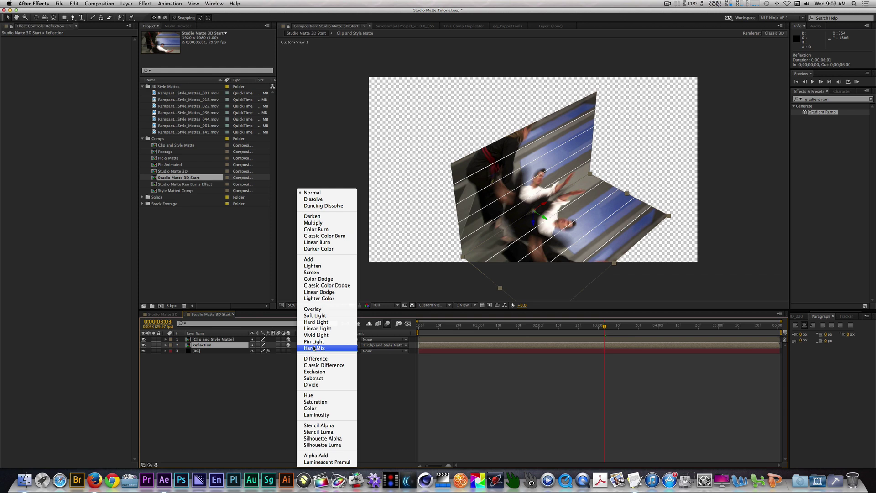
pyautogui.click(319, 316)
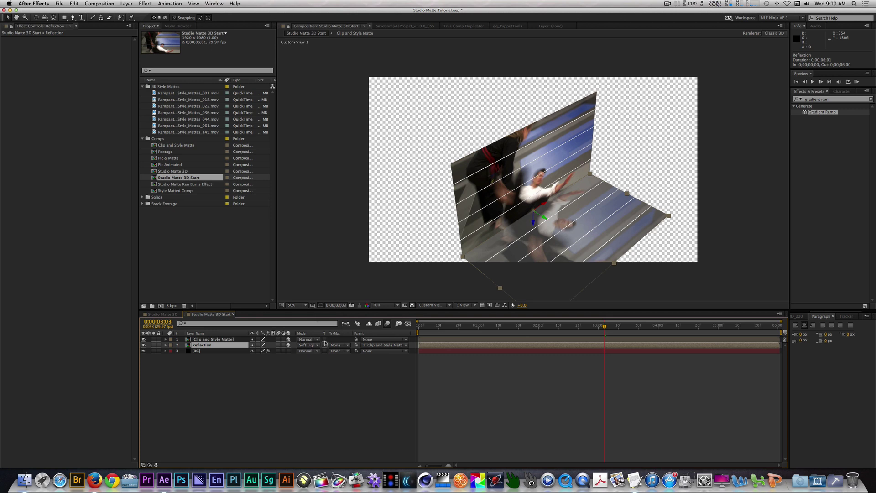
pyautogui.click(431, 305)
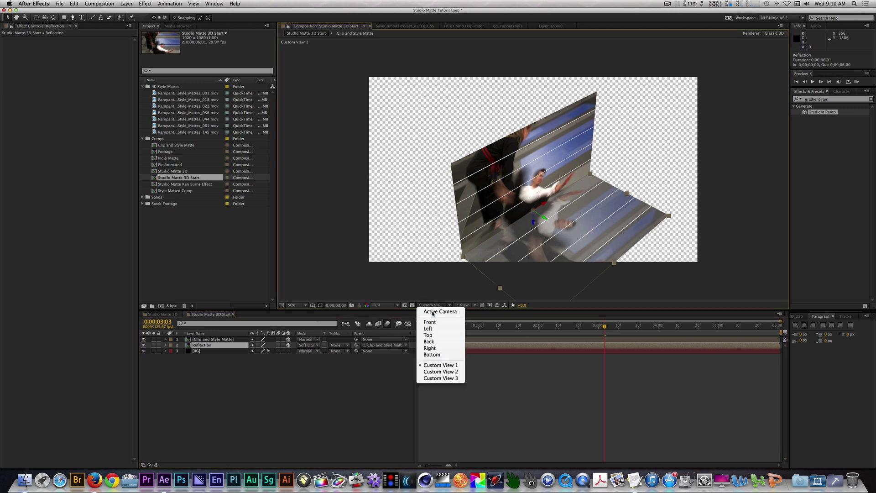
pyautogui.click(433, 312)
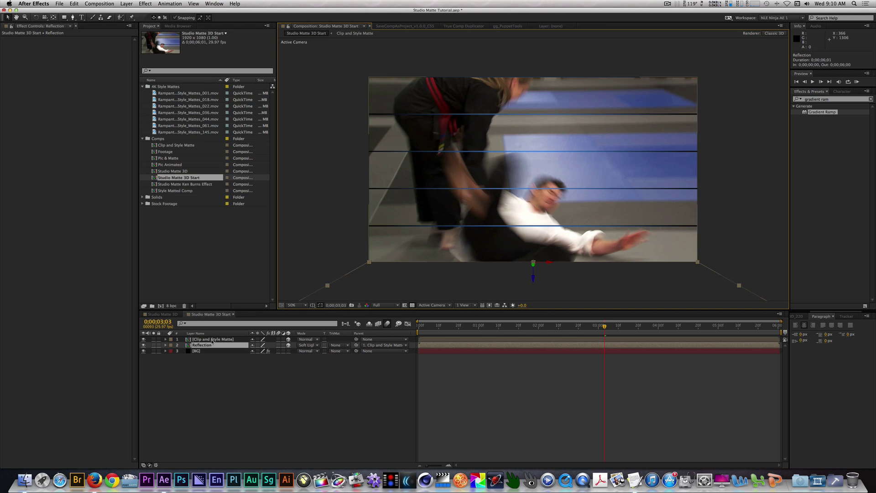
# Set the Clip and Style Matte layer's Position to X 295 and Z 2042, pushing it back and to the left.
pyautogui.click(213, 339)
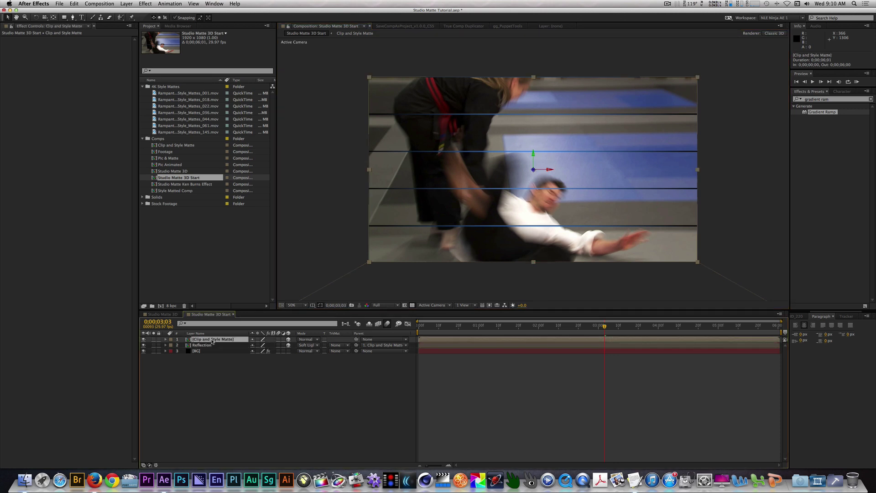
pyautogui.press('p')
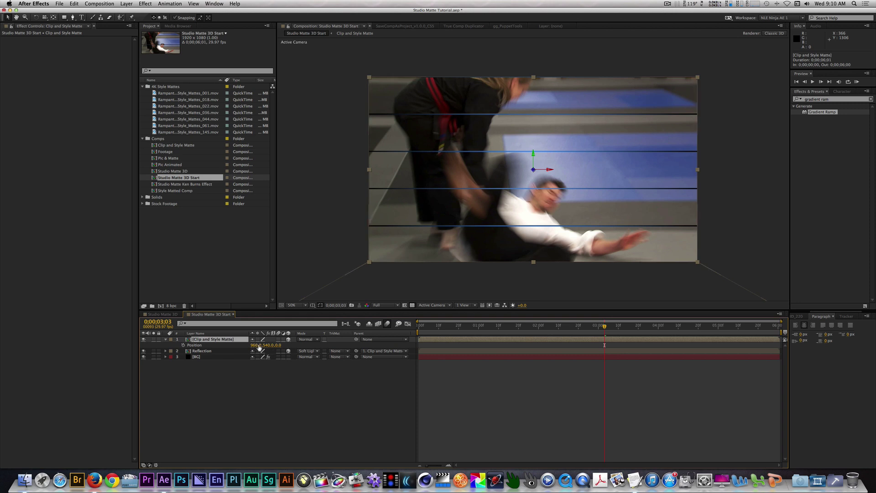
pyautogui.moveTo(281, 345); pyautogui.dragTo(426, 346)
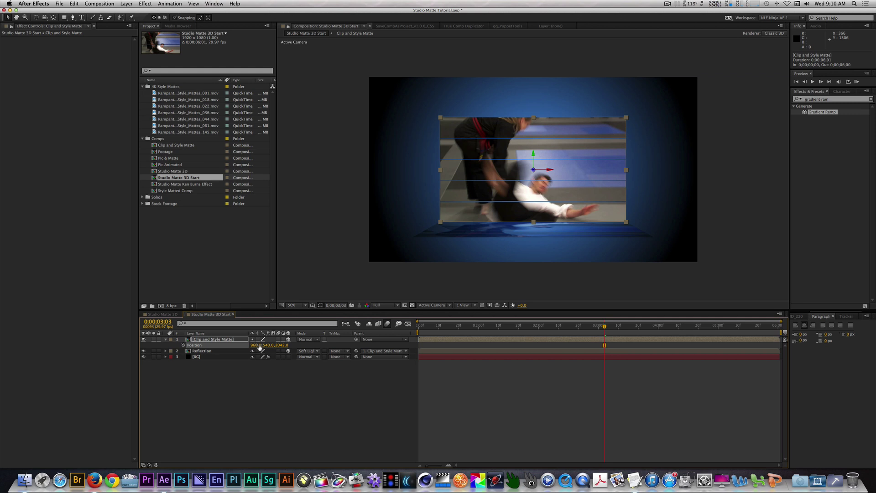
pyautogui.moveTo(259, 347); pyautogui.dragTo(173, 342)
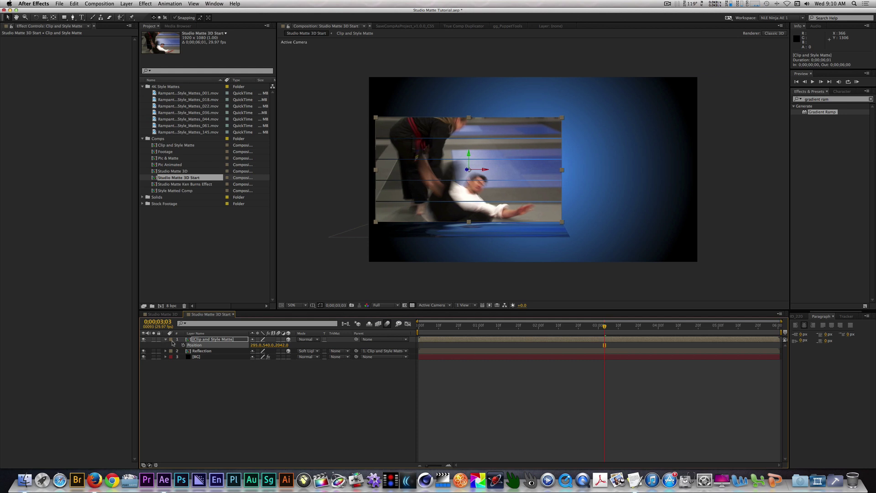
# Set the Clip and Style Matte layer's Y Rotation to -45°.
pyautogui.press('r')
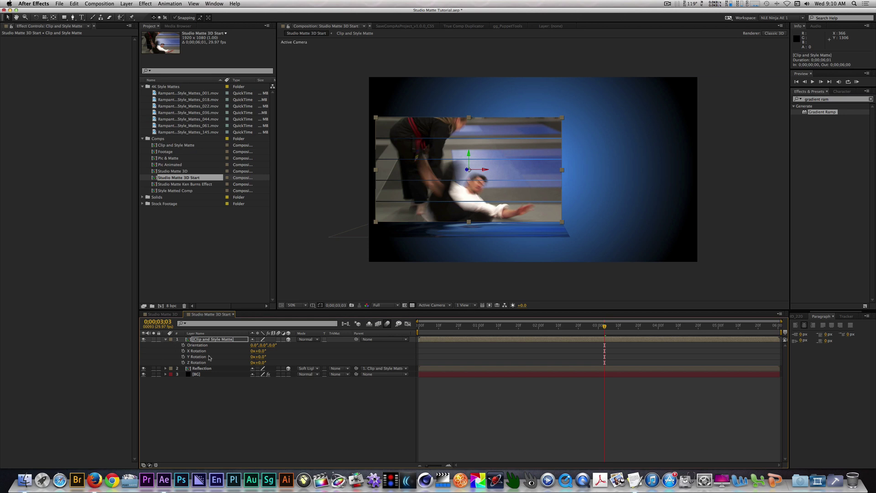
pyautogui.click(260, 356)
pyautogui.press('Return')
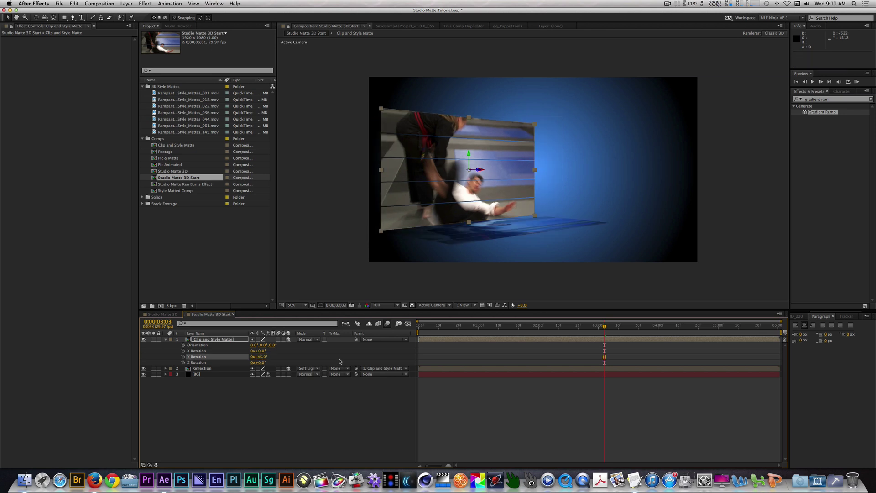
# Activate the Type tool and set the text fill color to white.
pyautogui.click(82, 17)
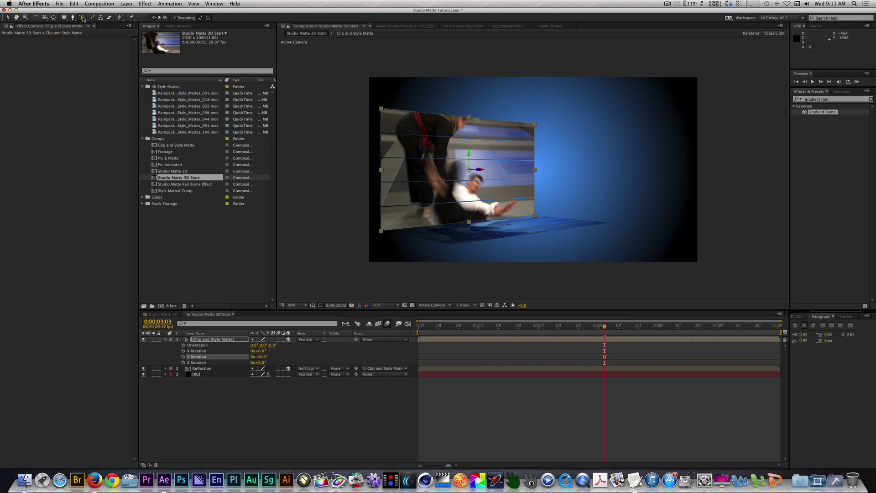
pyautogui.click(849, 104)
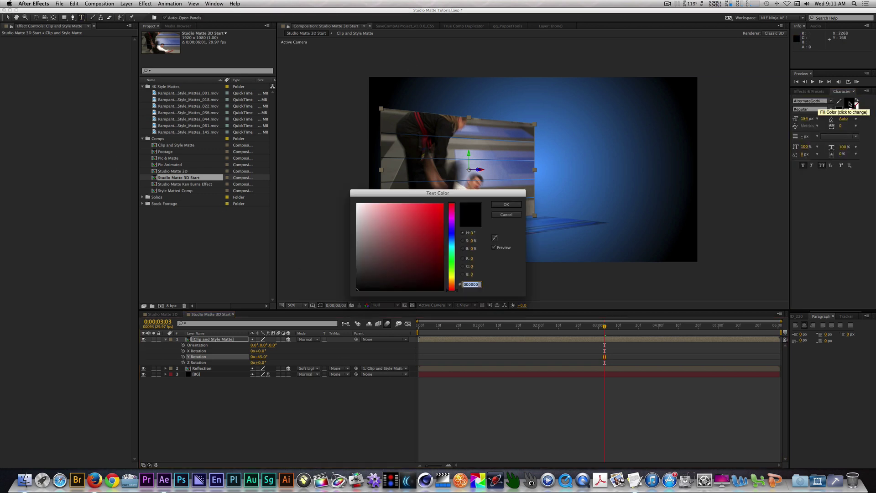
pyautogui.moveTo(360, 214); pyautogui.dragTo(339, 192)
pyautogui.click(506, 205)
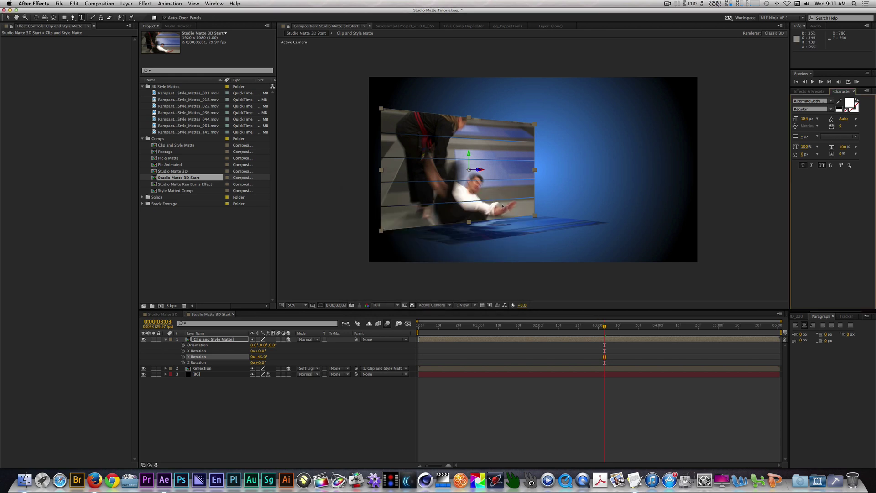
# Add a text layer reading "TAE KWON DO" beside the tilted clip, keeping the current font.
pyautogui.click(550, 162)
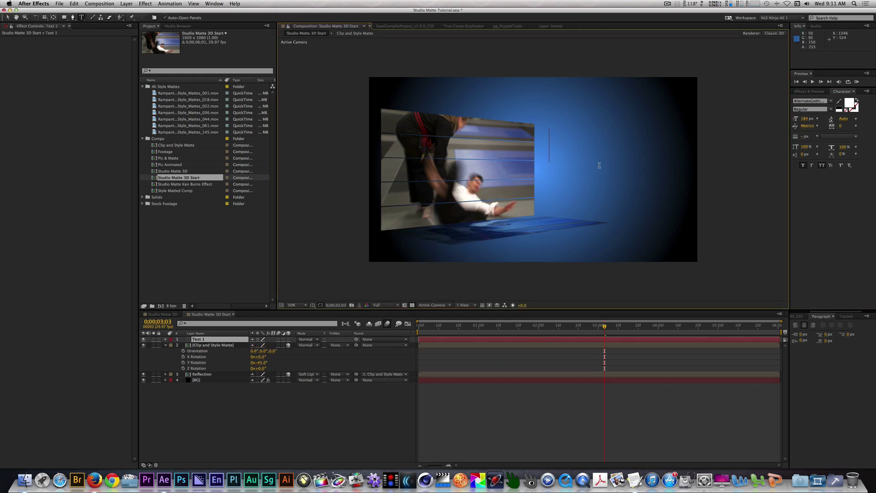
pyautogui.write('TAE')
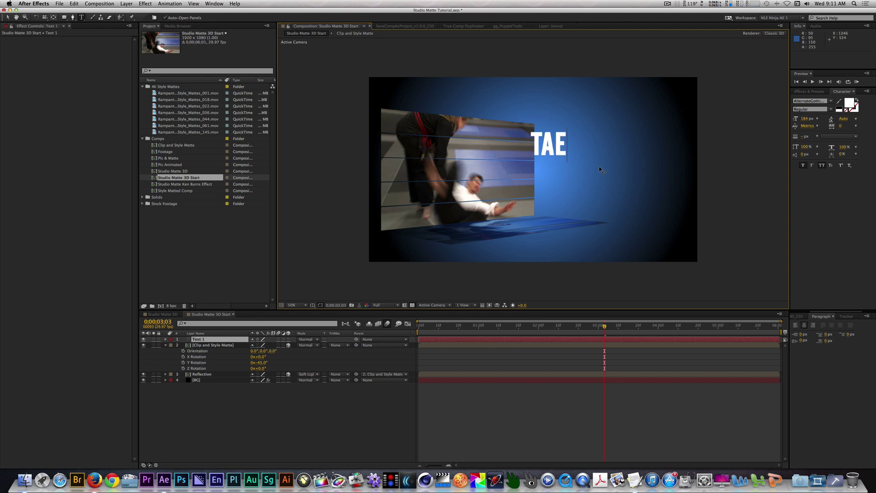
pyautogui.write(' KWON DO')
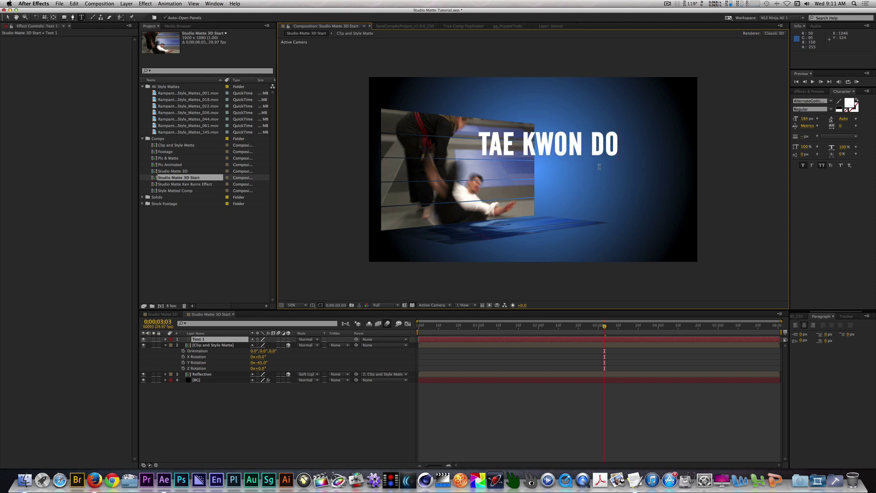
pyautogui.click(830, 101)
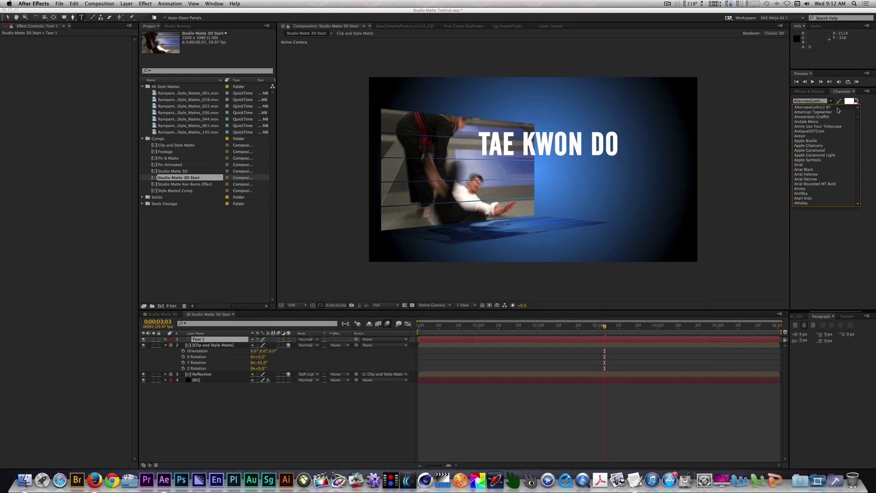
pyautogui.click(7, 18)
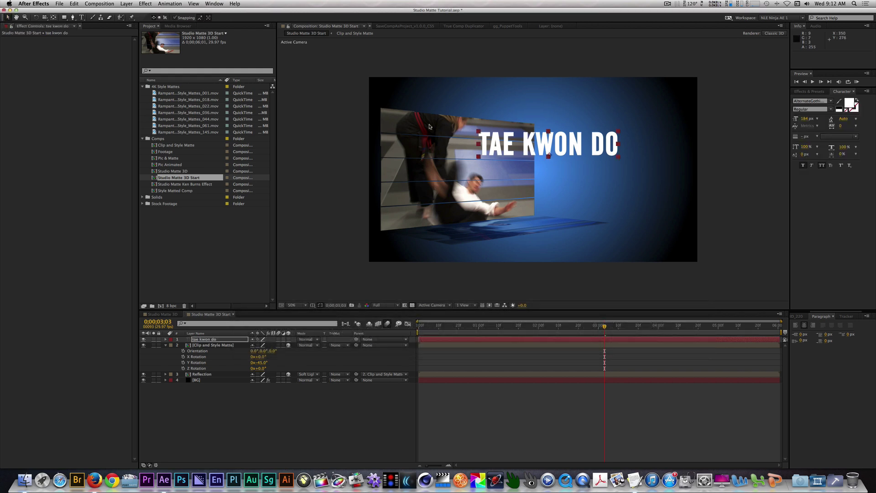
# Move the TAE KWON DO text to the right of the clip at about 1409, 608 and make it a 3D layer.
pyautogui.click(215, 339)
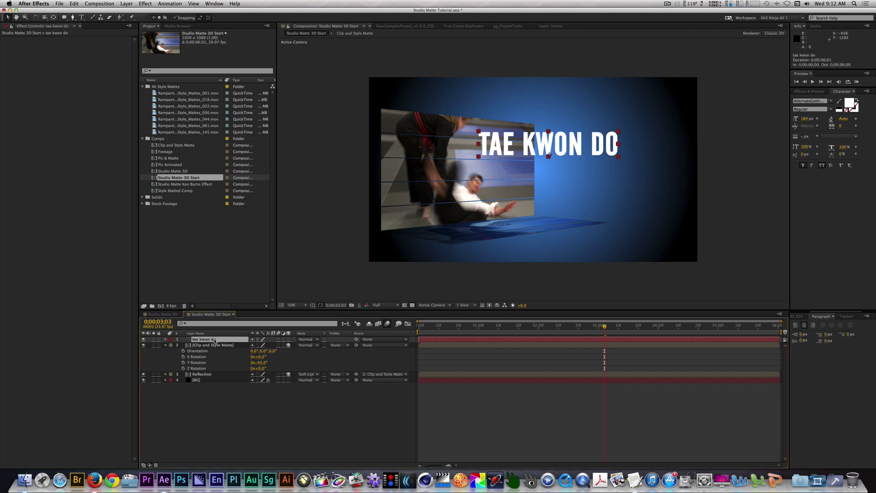
pyautogui.press('p')
pyautogui.moveTo(255, 345); pyautogui.dragTo(374, 345)
pyautogui.moveTo(579, 156); pyautogui.dragTo(618, 176)
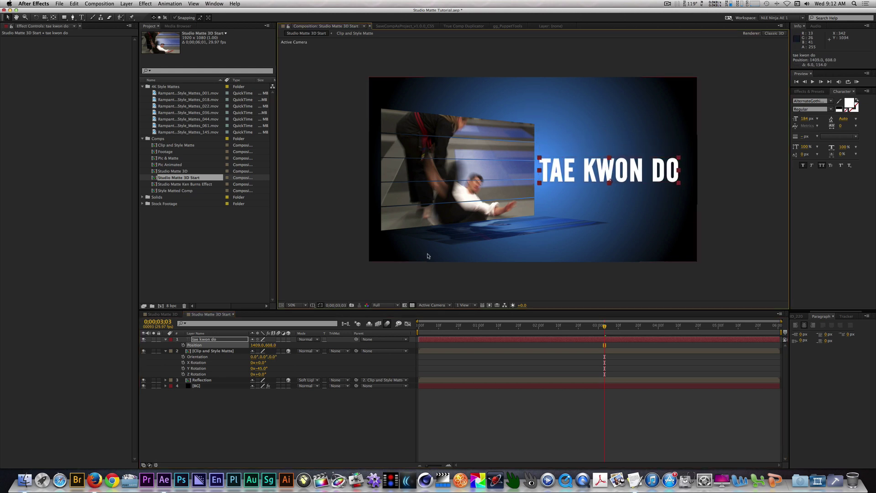
pyautogui.click(288, 339)
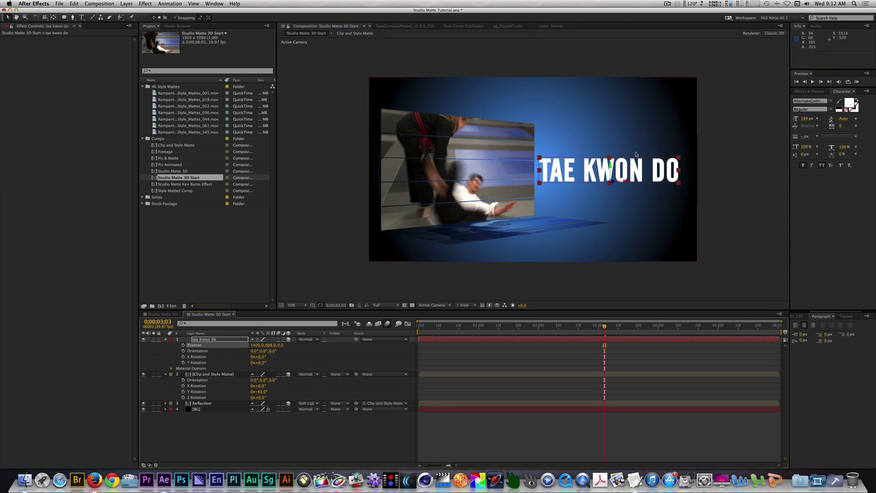
# Move the text layer's anchor point to the middle of its left edge with the Pan Behind tool.
pyautogui.click(611, 182)
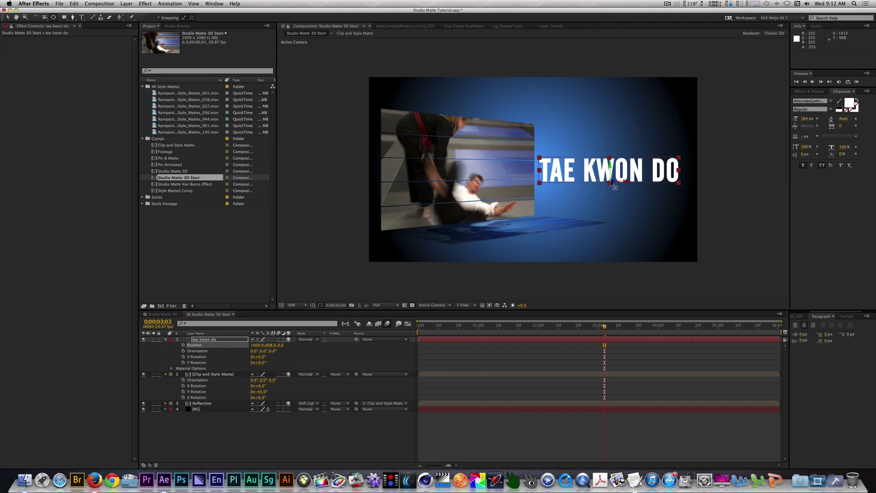
pyautogui.moveTo(611, 182); pyautogui.dragTo(540, 183)
pyautogui.click(7, 17)
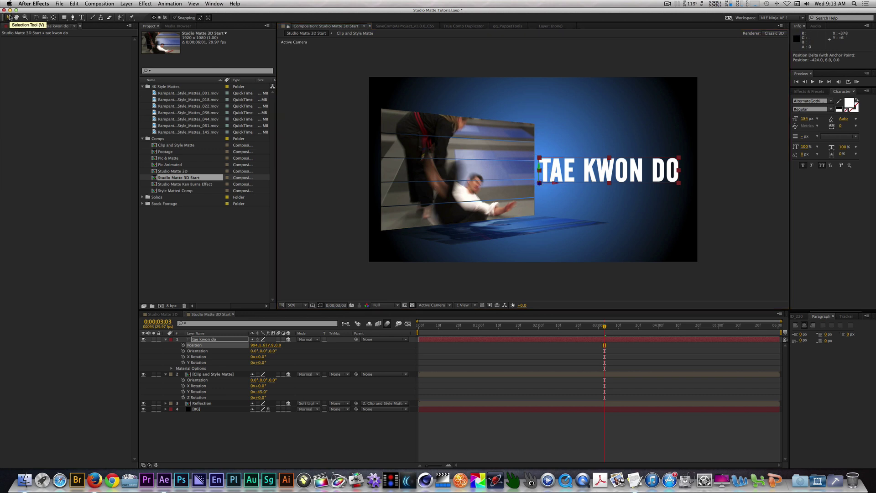
pyautogui.press('y')
pyautogui.moveTo(540, 182); pyautogui.dragTo(540, 171)
# Set the TAE KWON DO text layer's Y Rotation to 12°.
pyautogui.click(219, 342)
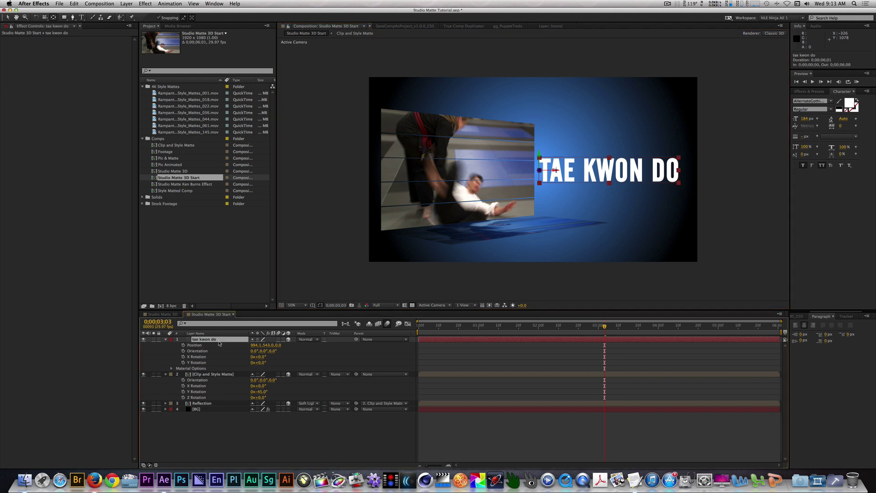
pyautogui.press('r')
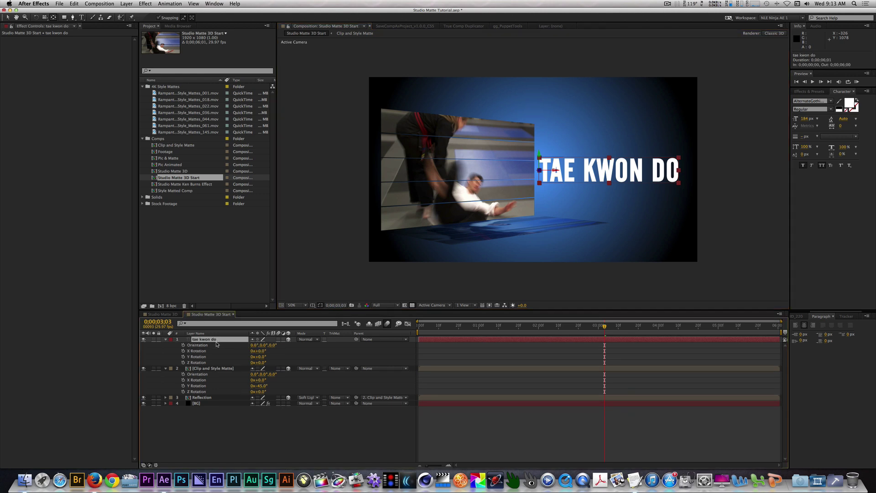
pyautogui.click(260, 356)
pyautogui.write('12')
pyautogui.press('Return')
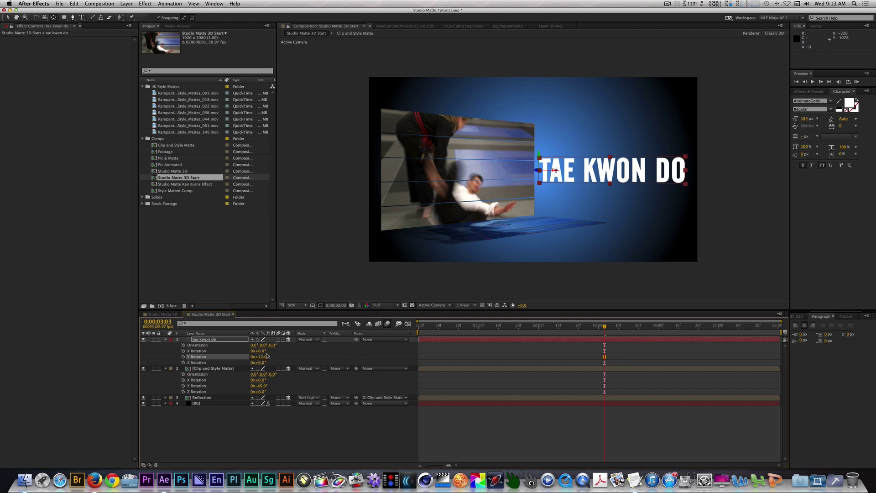
# Push the TAE KWON DO text layer back in depth to a Z Position of 1801.
pyautogui.click(217, 339)
pyautogui.hotkey('alt', 'shift', 'p')
pyautogui.moveTo(281, 345); pyautogui.dragTo(333, 345)
pyautogui.moveTo(412, 348); pyautogui.dragTo(529, 348)
pyautogui.moveTo(356, 347); pyautogui.dragTo(354, 347)
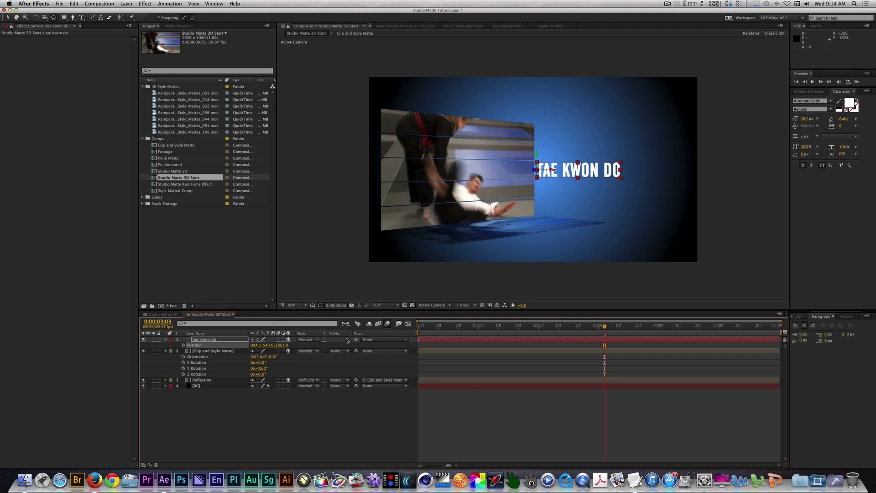
# Parent the TAE KWON DO text layer to the Clip and Style Matte layer.
pyautogui.moveTo(356, 340); pyautogui.dragTo(230, 352)
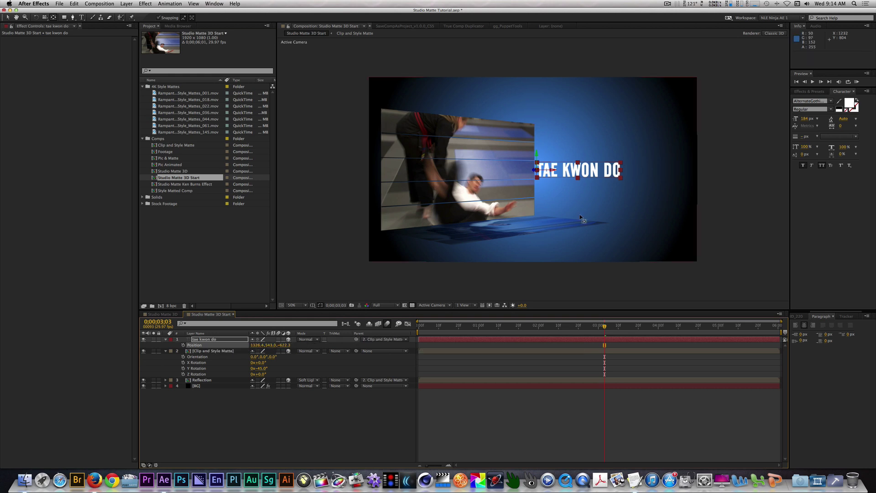
# Try a Z Position of 1861 on the parented TAE KWON DO text layer, and undo the change.
pyautogui.moveTo(287, 349); pyautogui.dragTo(286, 348)
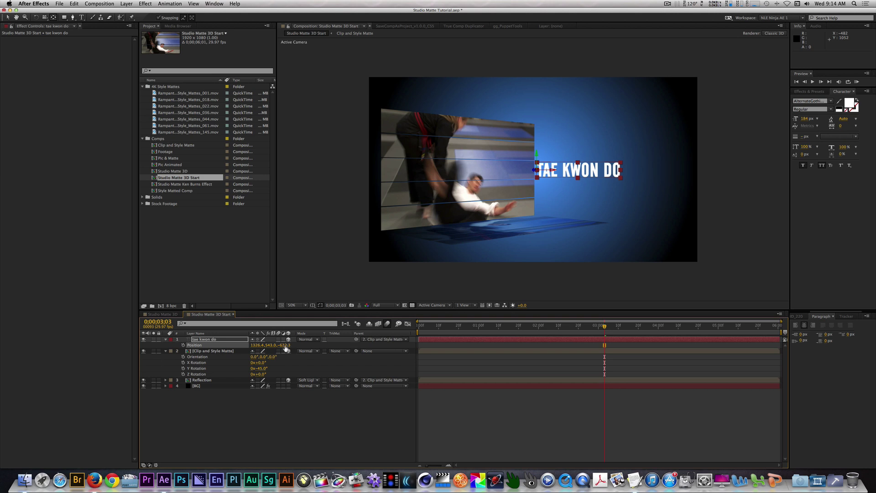
pyautogui.click(286, 346)
pyautogui.write('1861')
pyautogui.press('Return')
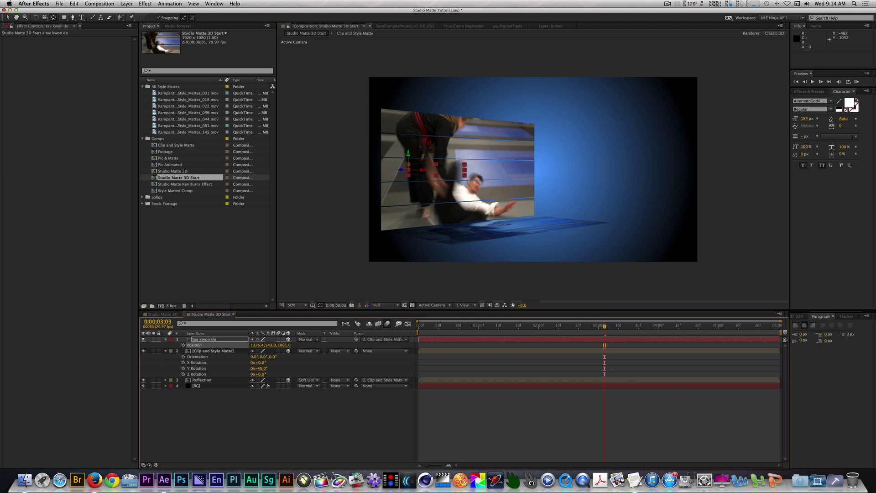
pyautogui.press('super+z')
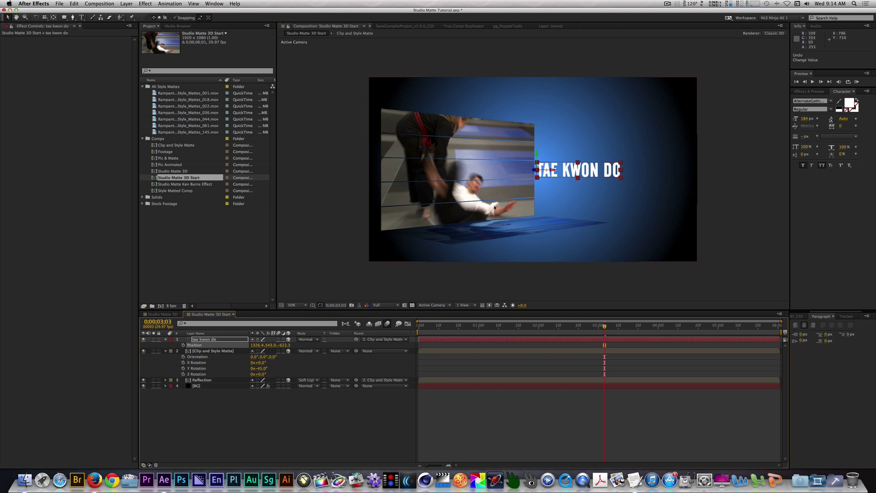
# Move the TAE KWON DO text layer beside the clip's right edge, to a Position of about 187, 525, -1751.
pyautogui.moveTo(526, 175); pyautogui.dragTo(221, 321)
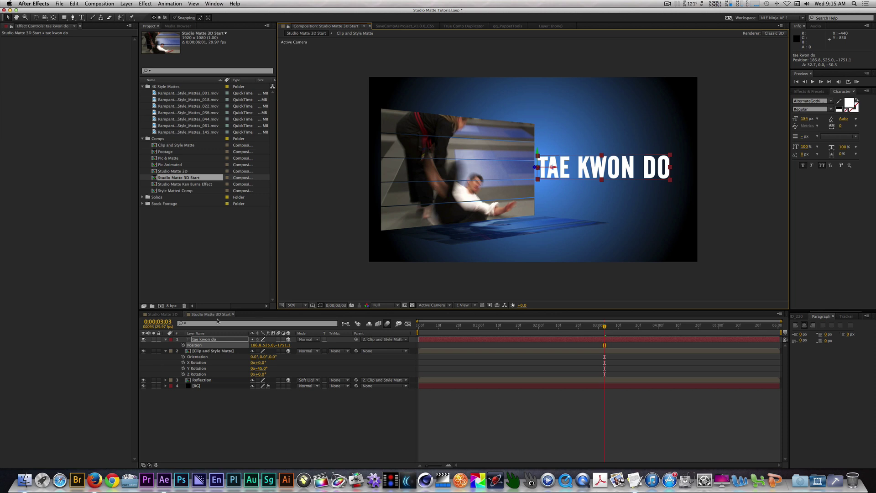
# Add a two-node camera layer with the 24mm preset to the composition.
pyautogui.click(126, 4)
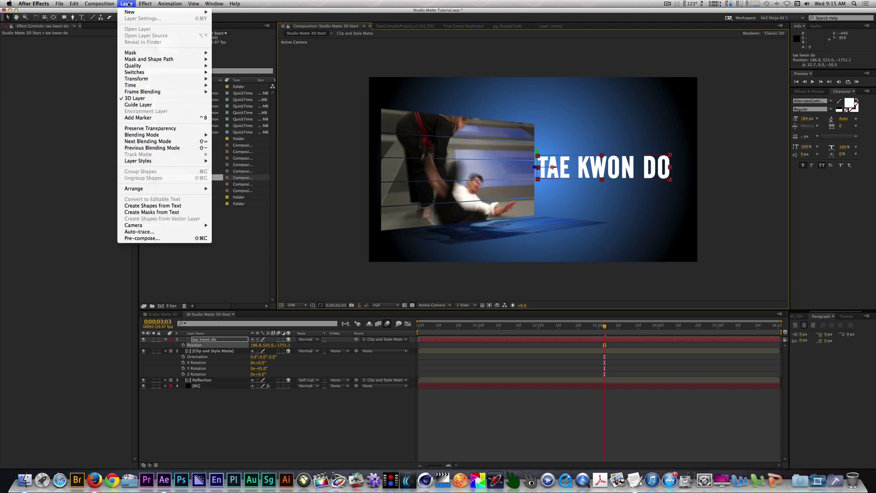
pyautogui.moveTo(134, 14)
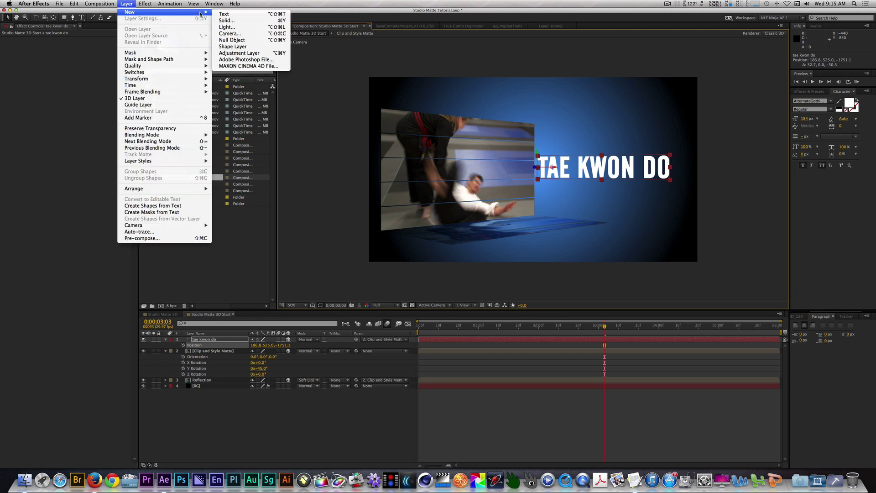
pyautogui.click(244, 34)
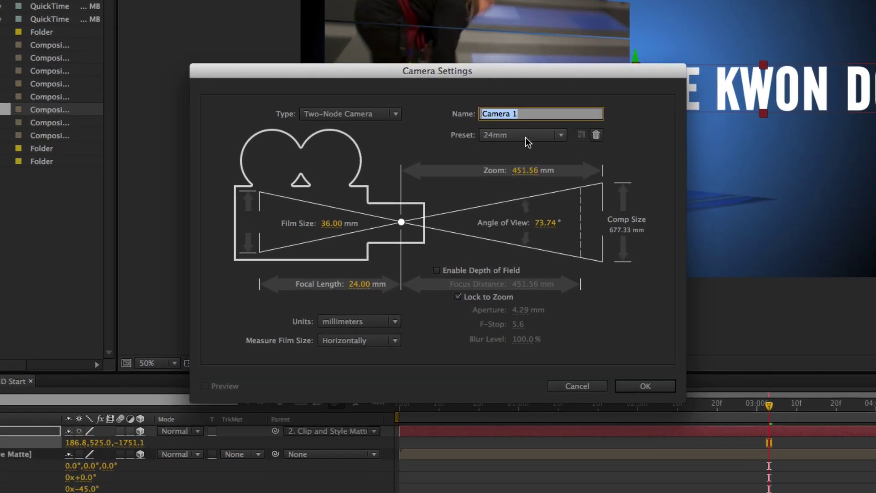
pyautogui.click(525, 138)
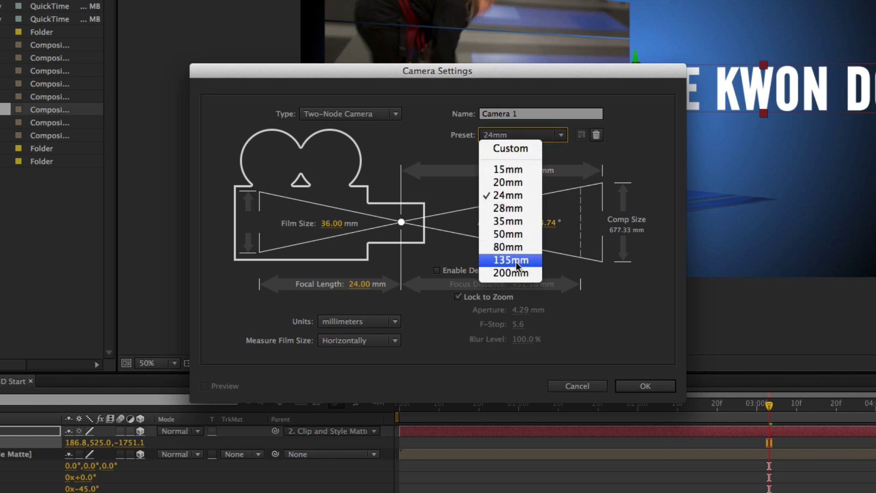
pyautogui.click(512, 197)
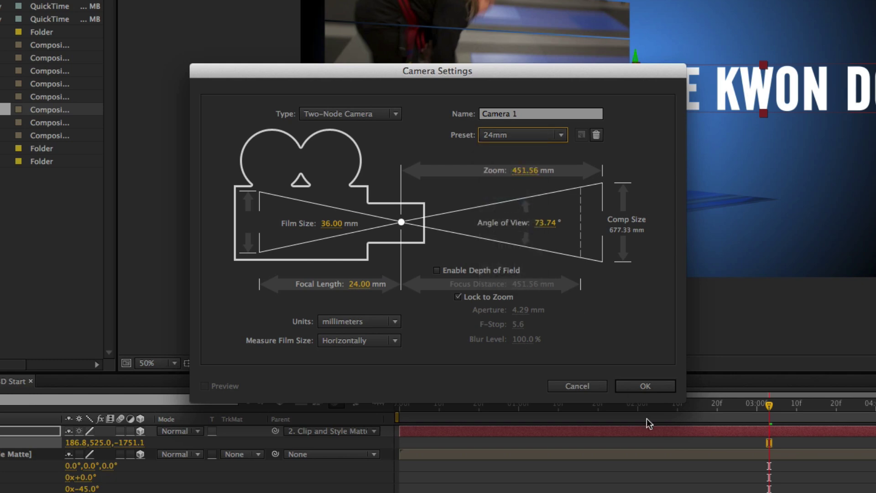
pyautogui.click(645, 386)
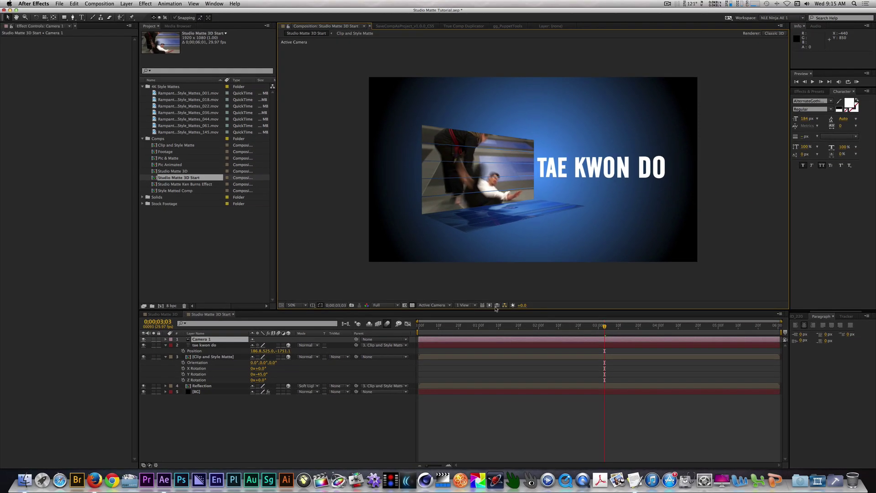
# Create an orbit null for the new camera.
pyautogui.rightClick(219, 340)
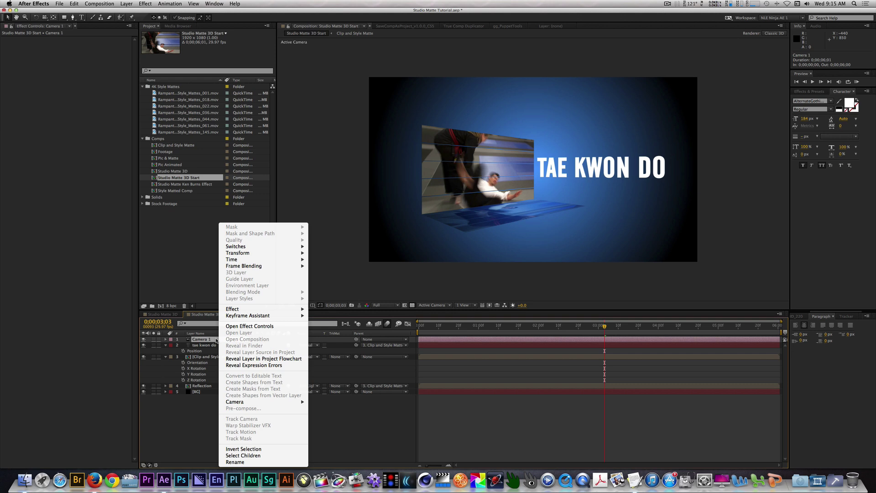
pyautogui.moveTo(284, 403)
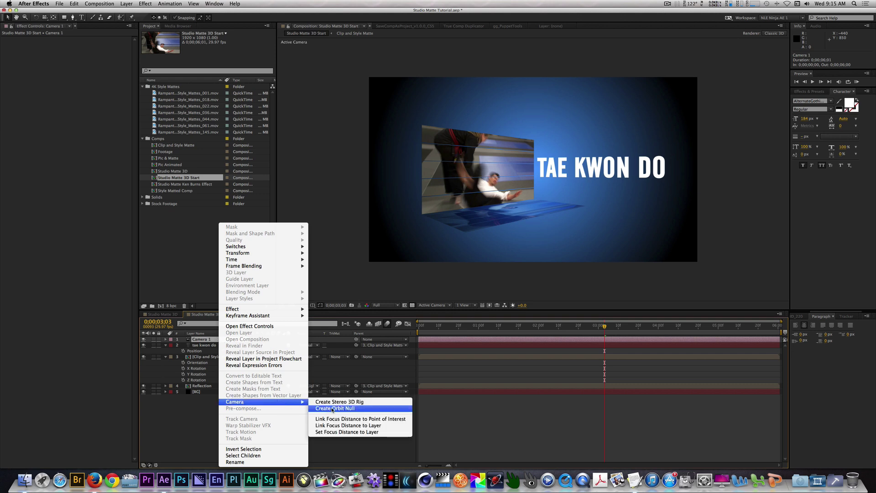
pyautogui.click(333, 408)
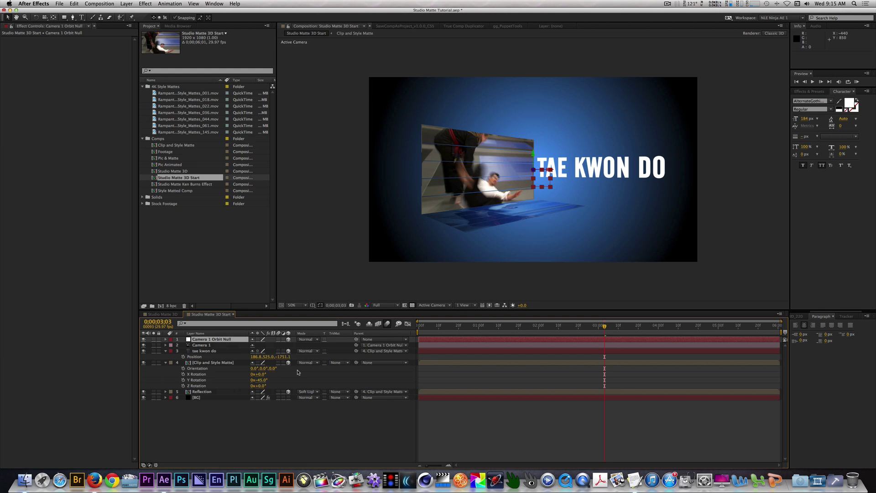
# Add Position keyframes to the camera's orbit null at the first frame and at 0;00;01;20.
pyautogui.press('p')
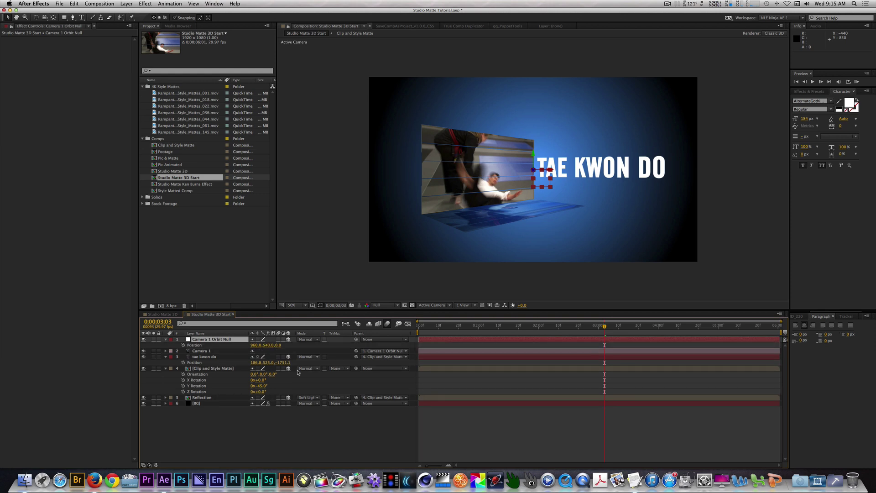
pyautogui.press('Home')
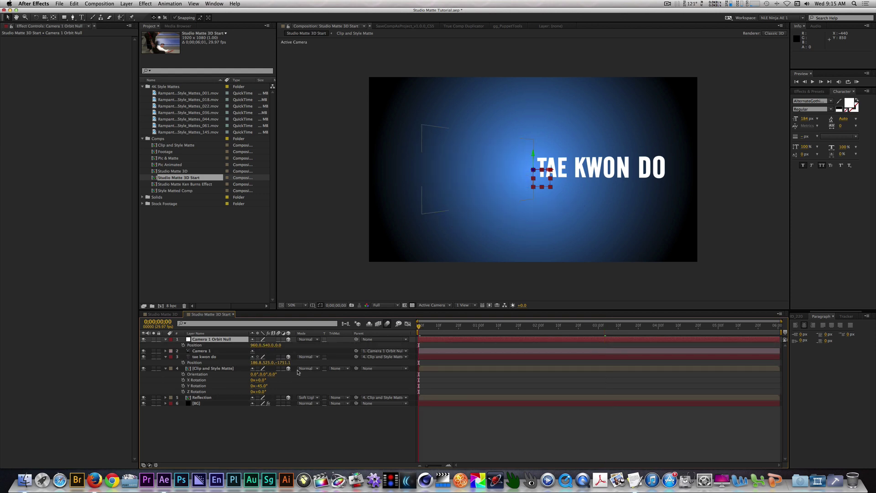
pyautogui.click(183, 345)
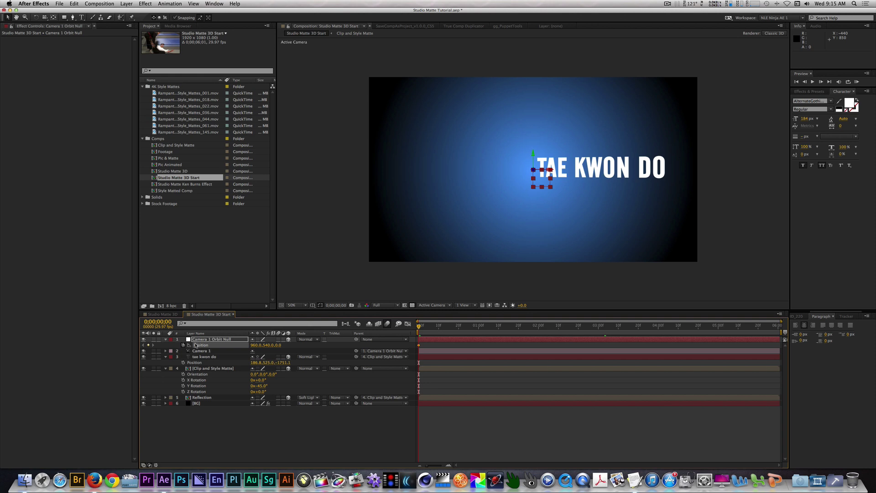
pyautogui.click(517, 326)
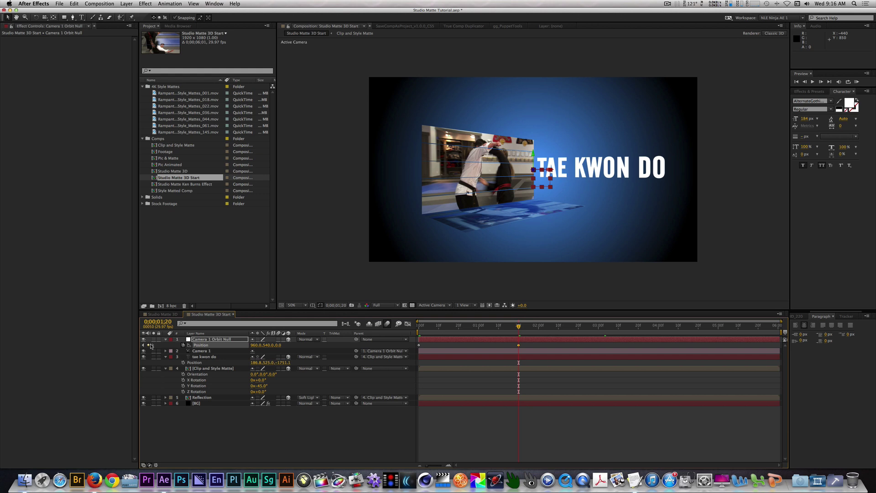
# At the first frame, set the orbit null's Z Position to -1910 and its Y Position to 624.
pyautogui.press('Home')
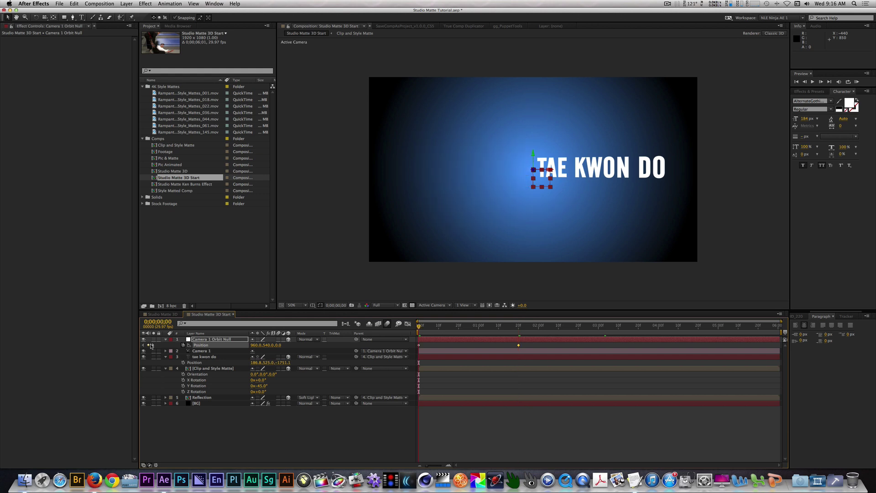
pyautogui.click(279, 345)
pyautogui.write('-1910')
pyautogui.press('Return')
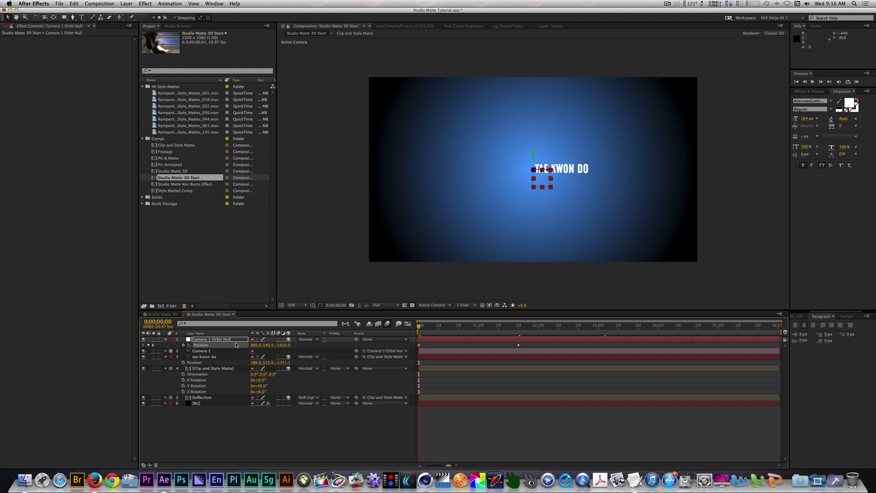
pyautogui.click(268, 346)
pyautogui.write('624')
pyautogui.press('Return')
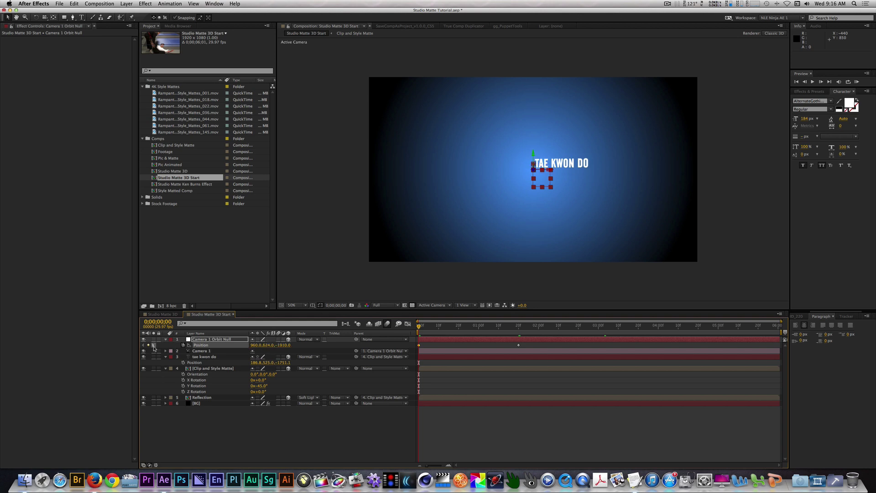
# At the 0;00;01;20 keyframe, set the orbit null's Position to 1230, 624, 196, applying the X value to both keyframes.
pyautogui.click(153, 345)
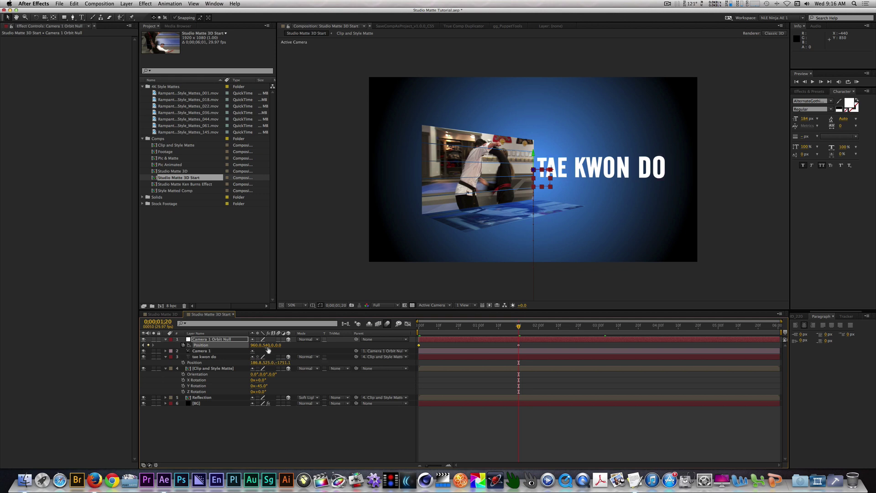
pyautogui.click(269, 346)
pyautogui.press('Return')
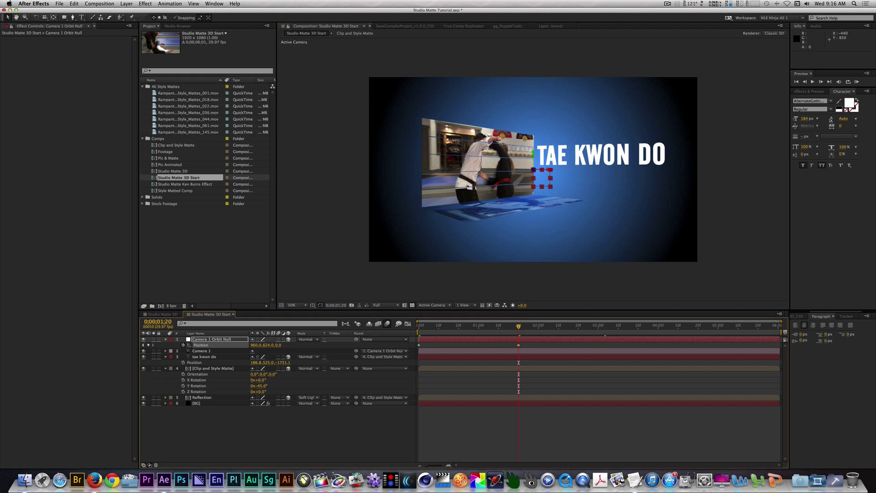
pyautogui.click(277, 345)
pyautogui.write('766')
pyautogui.press('Return')
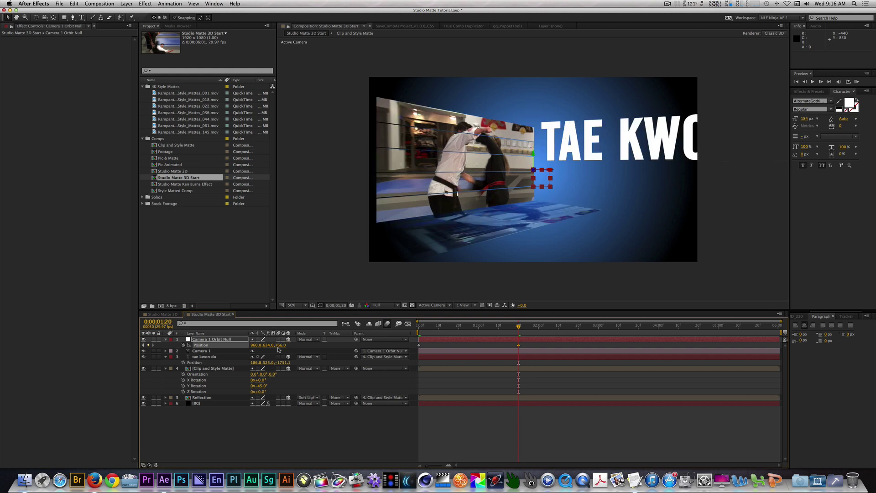
pyautogui.moveTo(278, 349); pyautogui.dragTo(98, 354)
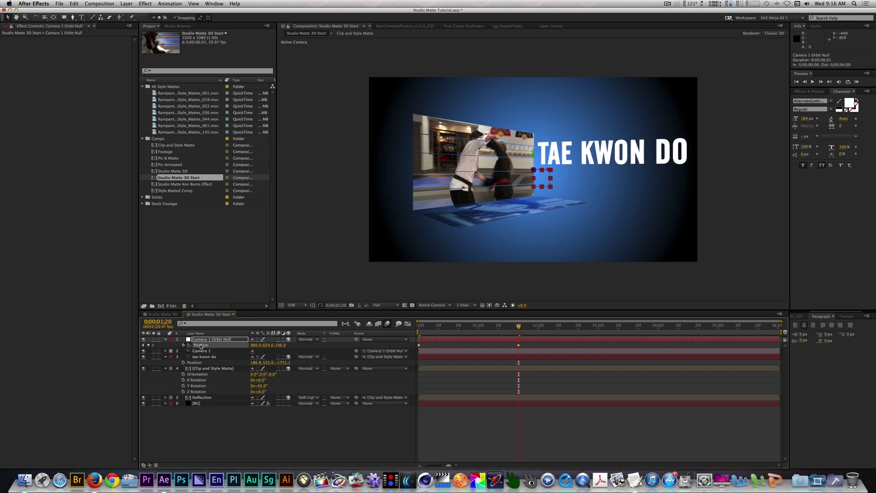
pyautogui.moveTo(262, 348); pyautogui.dragTo(343, 346)
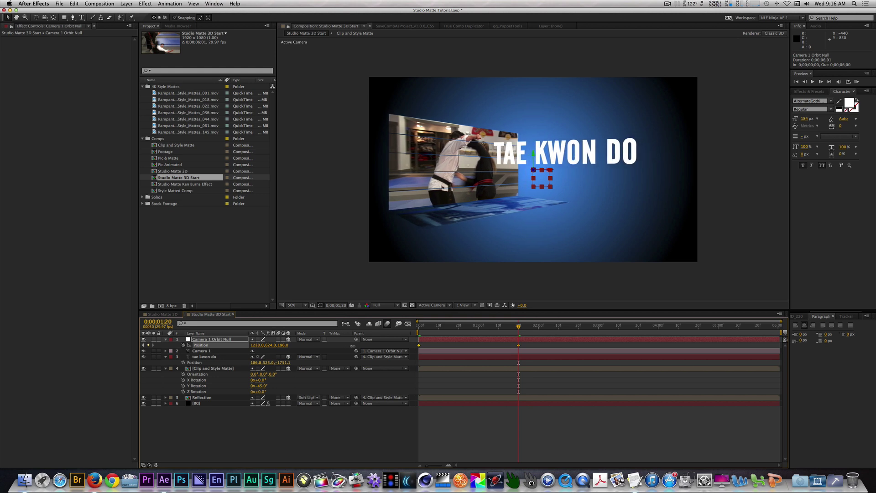
# Move the TAE KWON DO text layer clear of the clip's right edge, to a Position of about 531, 525, -1830.
pyautogui.click(215, 358)
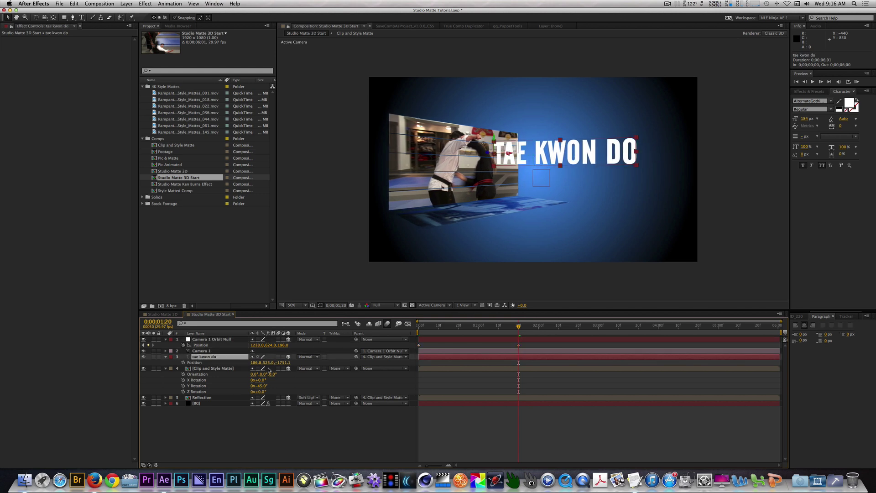
pyautogui.moveTo(256, 363); pyautogui.dragTo(359, 369)
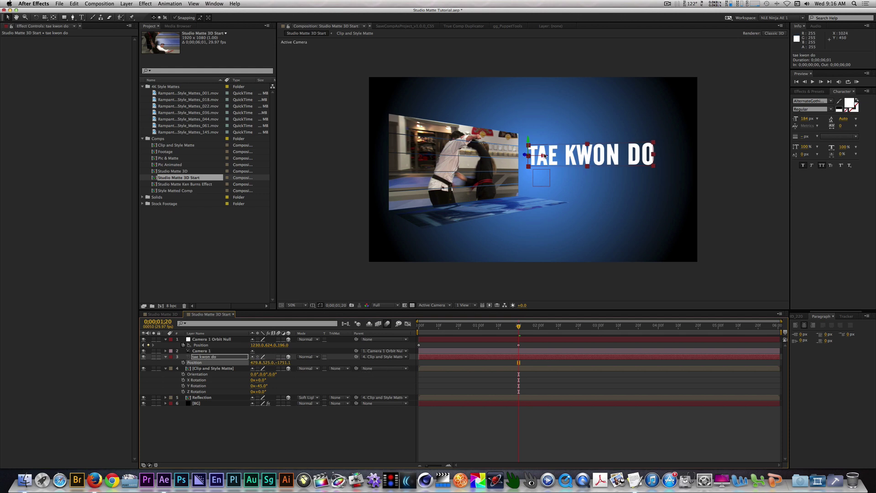
pyautogui.moveTo(545, 158); pyautogui.dragTo(557, 157)
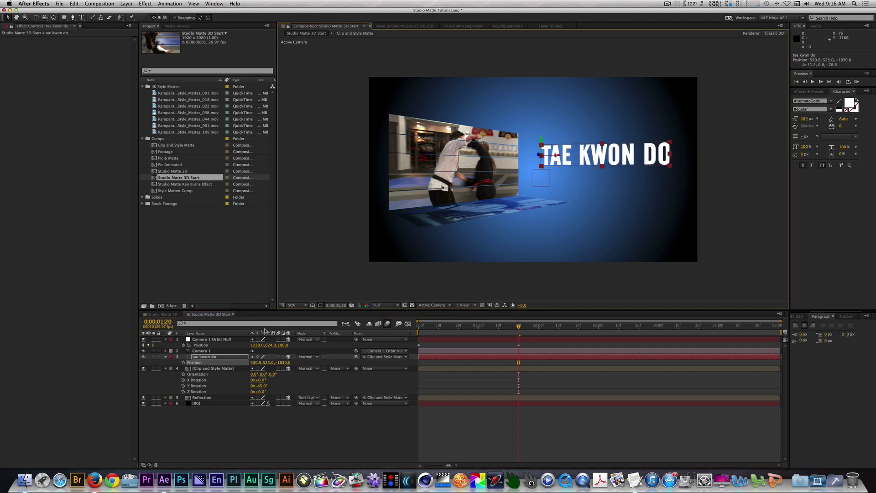
# Set the Y Position to 544 in both of the orbit null's Position keyframes.
pyautogui.click(196, 345)
pyautogui.moveTo(270, 345); pyautogui.dragTo(235, 351)
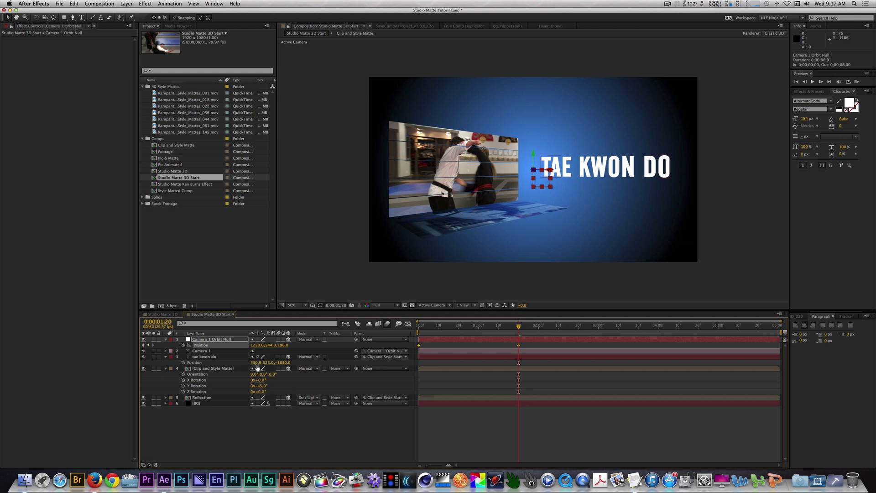
# Move the TAE KWON DO text layer closer to the clip, to a Position of about 414, 525, -1801.
pyautogui.moveTo(258, 362); pyautogui.dragTo(213, 362)
pyautogui.moveTo(548, 168); pyautogui.dragTo(493, 192)
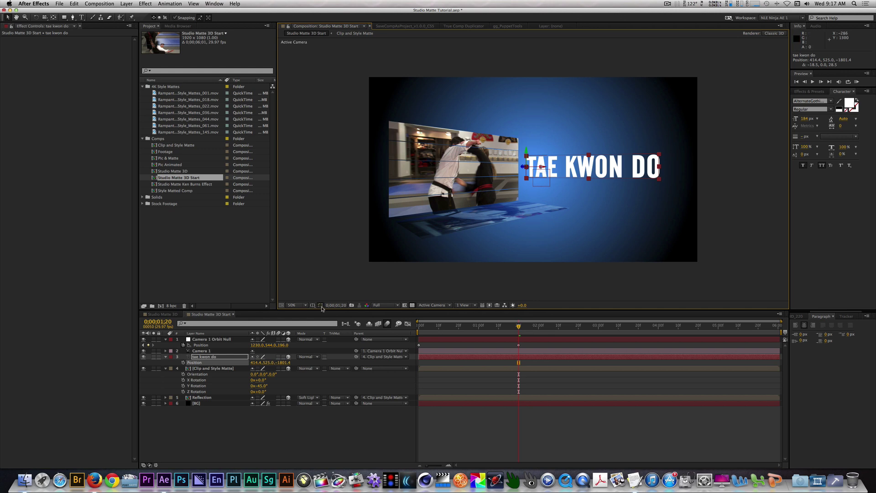
# Apply the 3D Text animation preset 3D Basic Position Z Typeon to the TAE KWON DO text layer at 0;00;00;00.
pyautogui.click(808, 91)
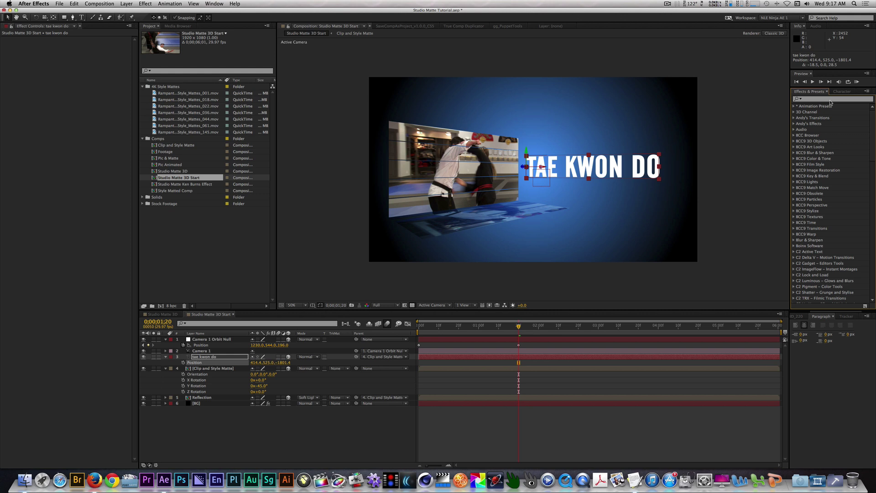
pyautogui.click(794, 106)
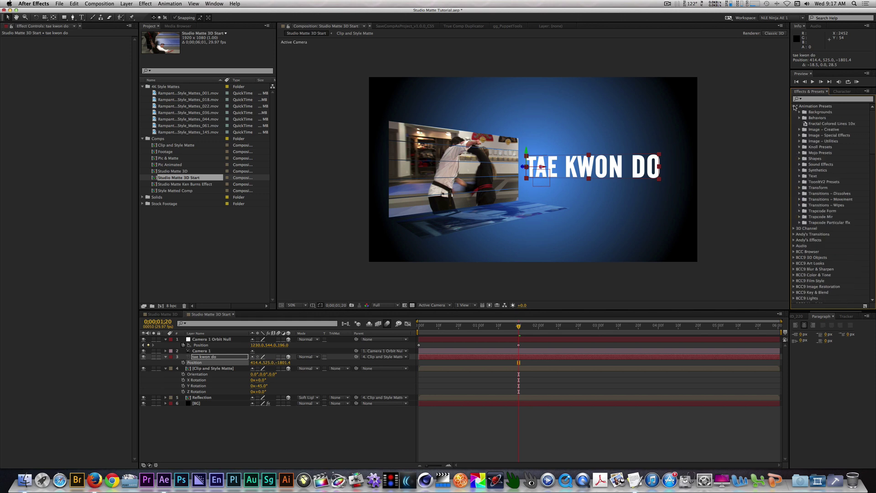
pyautogui.click(799, 176)
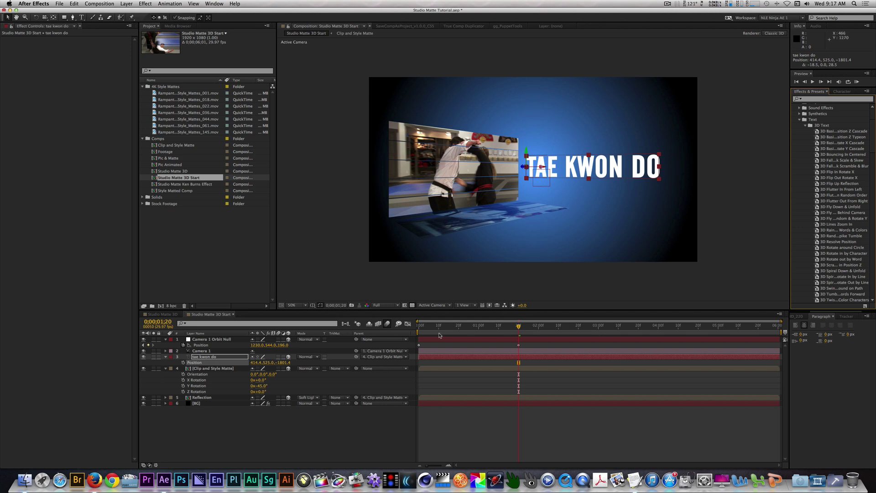
pyautogui.press('Home')
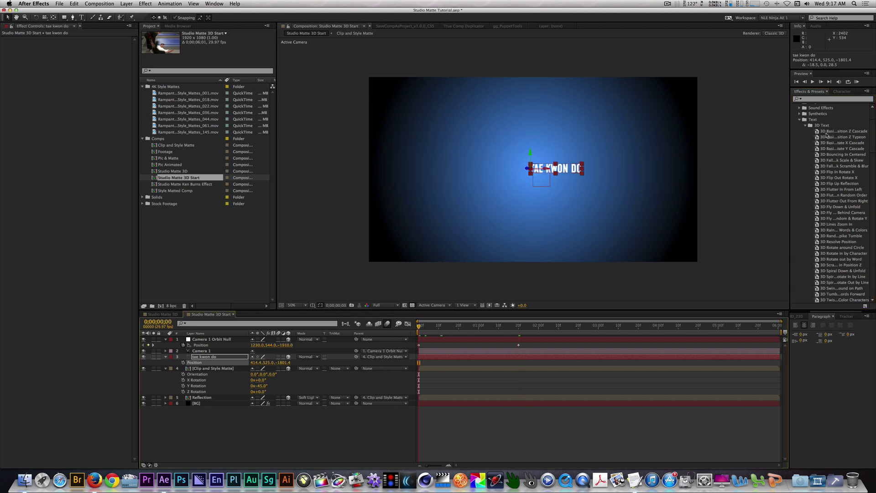
pyautogui.moveTo(817, 140); pyautogui.dragTo(571, 169)
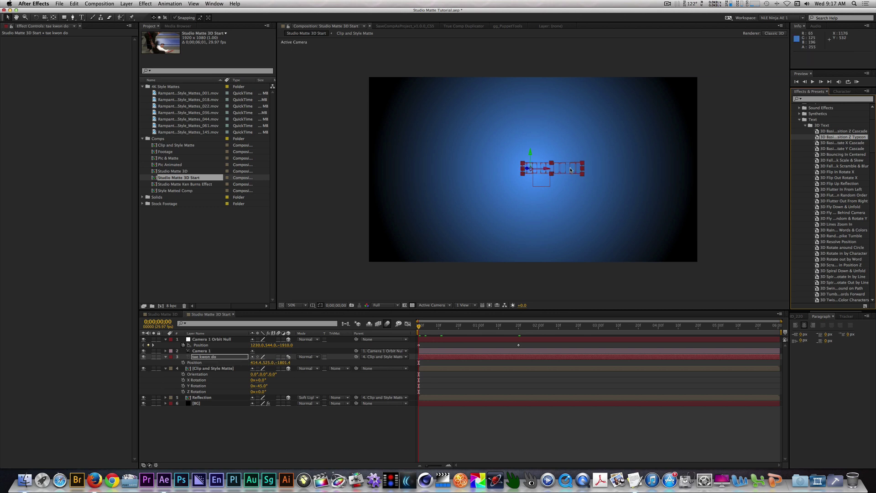
# Reveal the TAE KWON DO layer's keyframes and scrub through its type-on animation to the last Range Selector Start keyframe.
pyautogui.click(226, 355)
pyautogui.press('u')
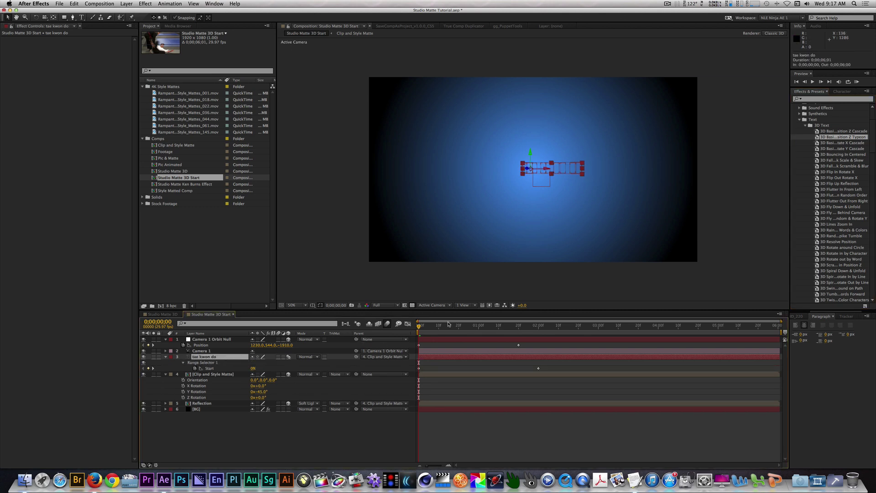
pyautogui.moveTo(428, 327); pyautogui.dragTo(514, 332)
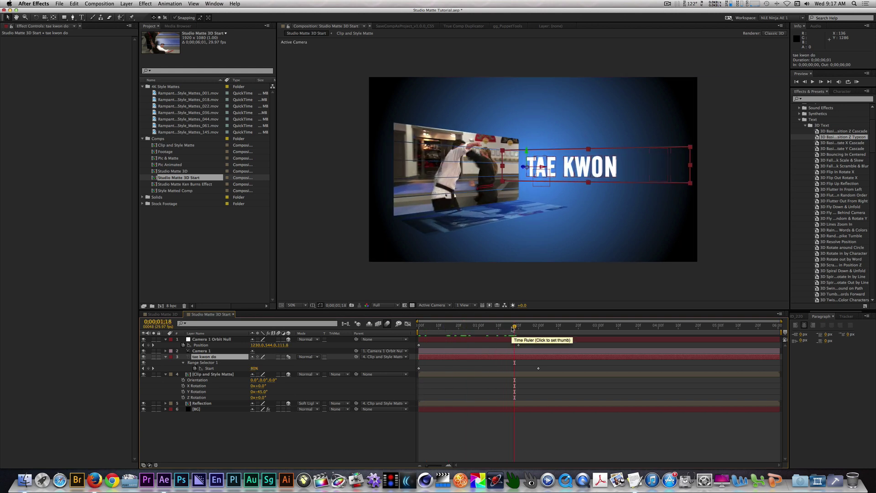
pyautogui.click(537, 326)
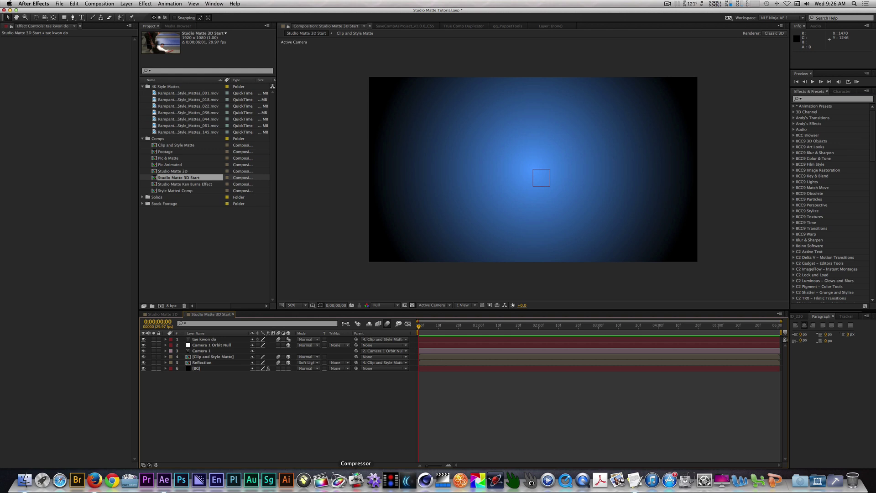
# Play a preview of the finished Studio Matte 3D Start composition from the beginning, then stop it.
pyautogui.press('space')
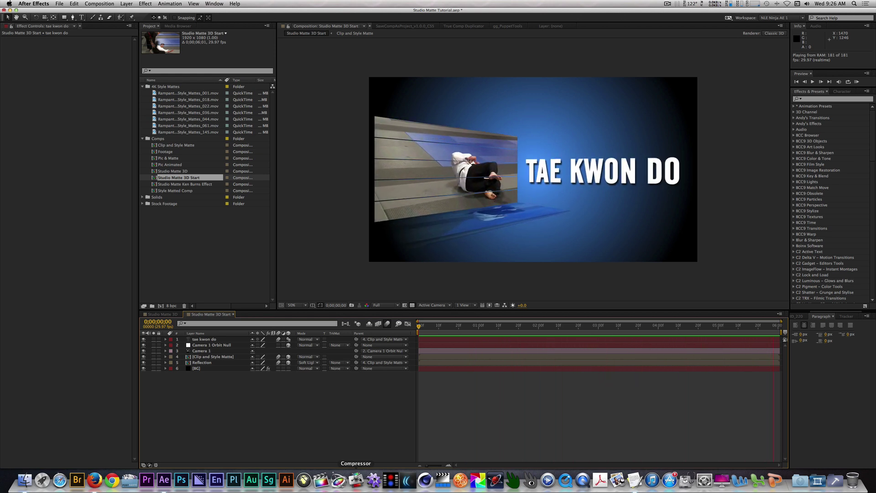
pyautogui.press('space')
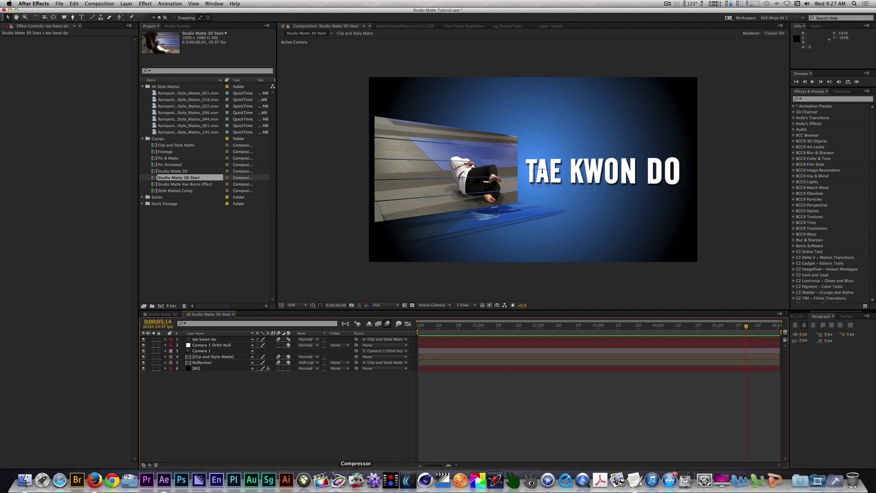